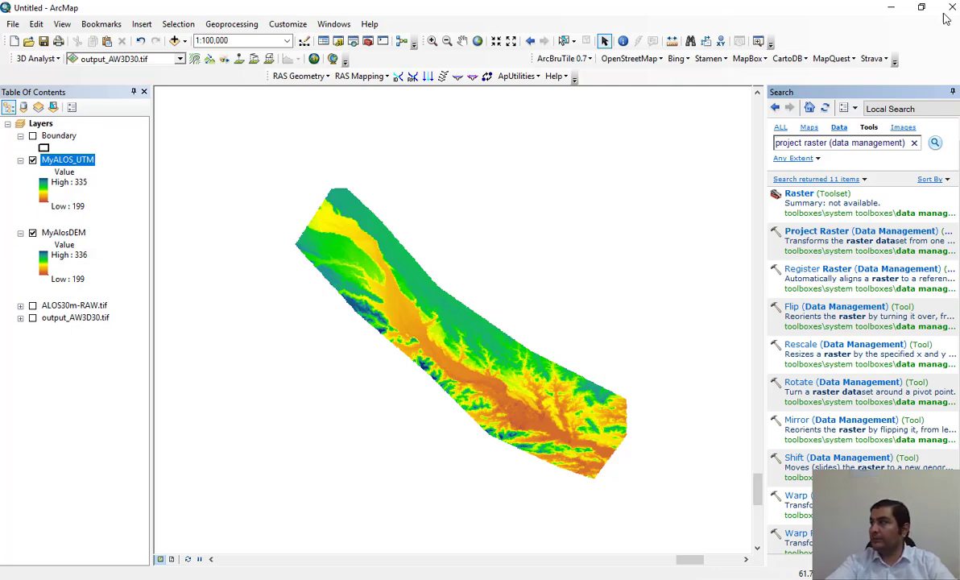
Switch from ArcMap to the HEC-RAS FloodInundation project and launch RAS Mapper.
{"action": "left_click", "coordinate": [890, 7]}
{"action": "mouse_move", "coordinate": [448, 158]}
{"action": "left_mouse_down"}
{"action": "mouse_move", "coordinate": [439, 135]}
{"action": "mouse_move", "coordinate": [433, 168]}
{"action": "left_mouse_up"}
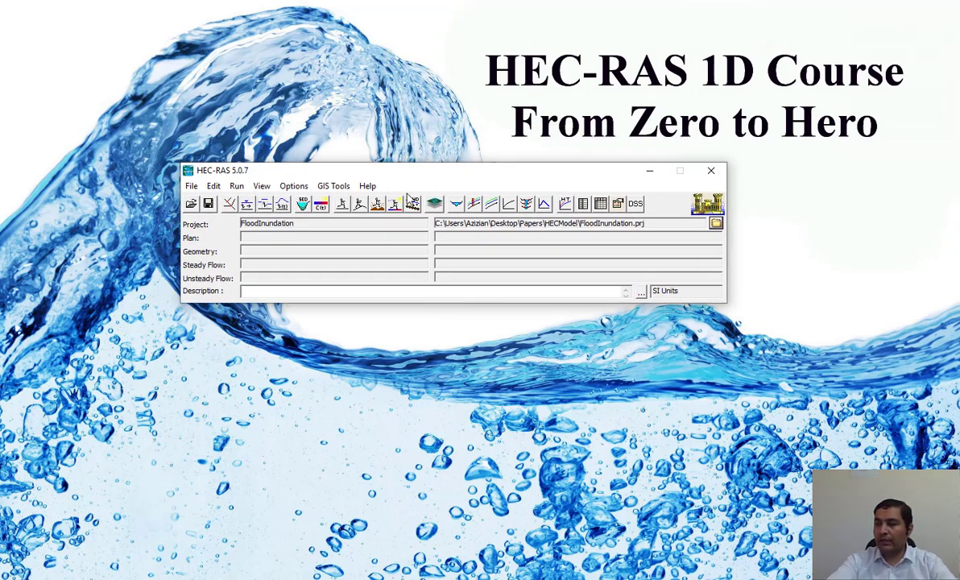
{"action": "left_click_drag", "start_coordinate": [406, 178], "coordinate": [418, 175]}
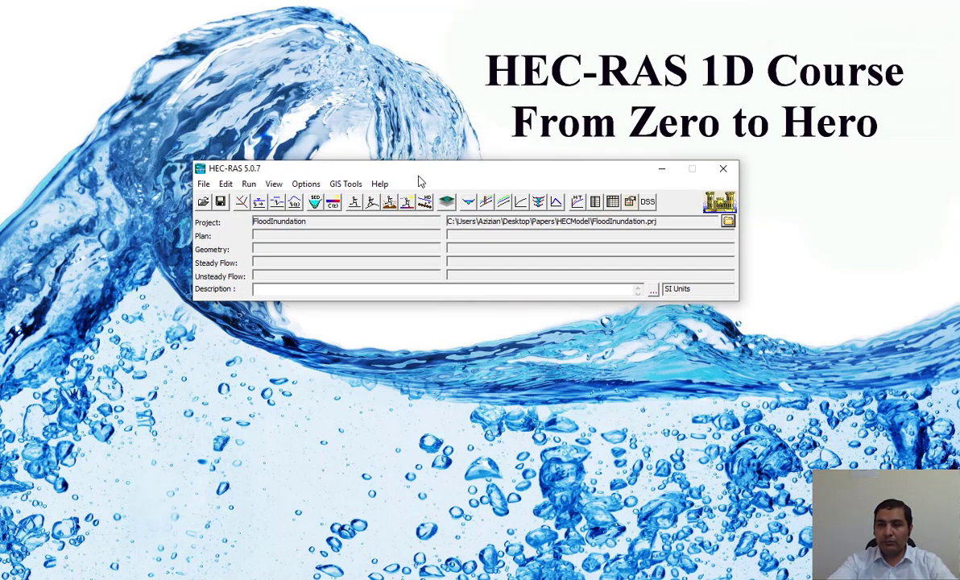
{"action": "left_click", "coordinate": [342, 185]}
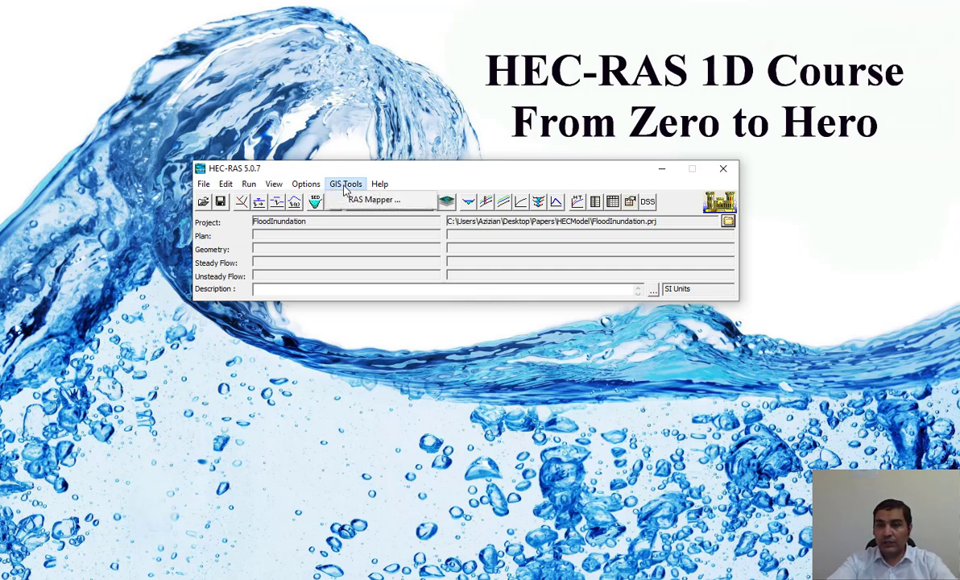
{"action": "left_click", "coordinate": [383, 201]}
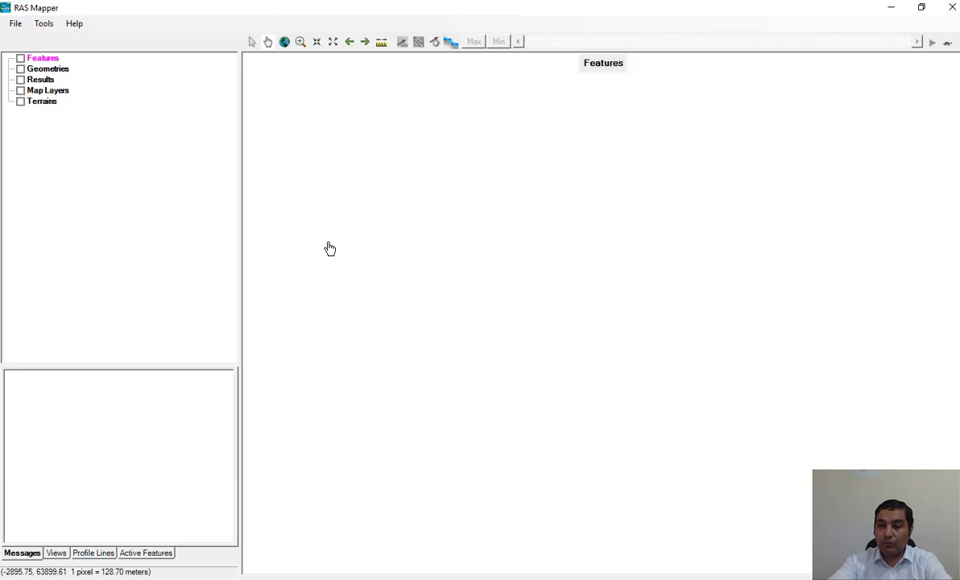
Open the projection settings for the RAS Mapper project.
{"action": "left_click", "coordinate": [43, 25]}
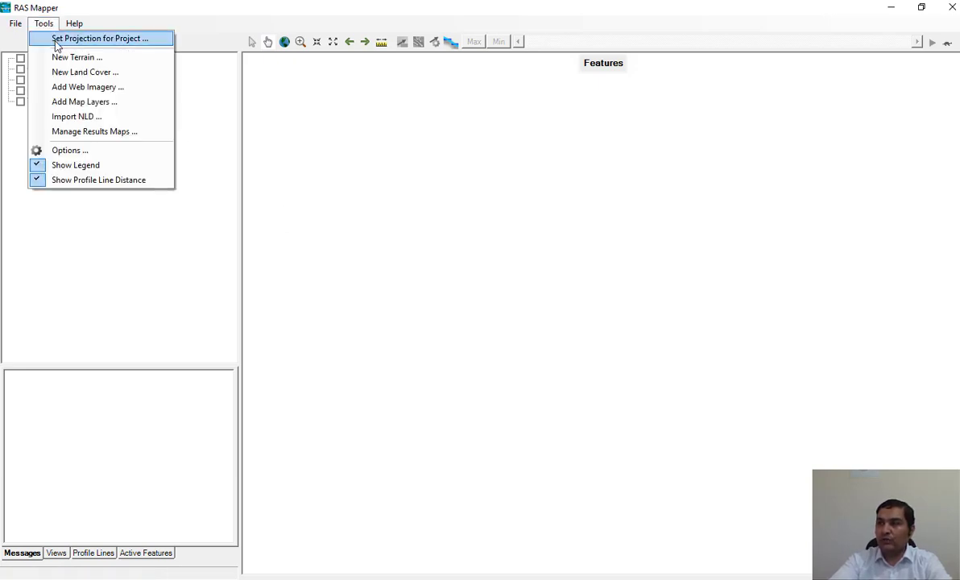
{"action": "left_click", "coordinate": [125, 49]}
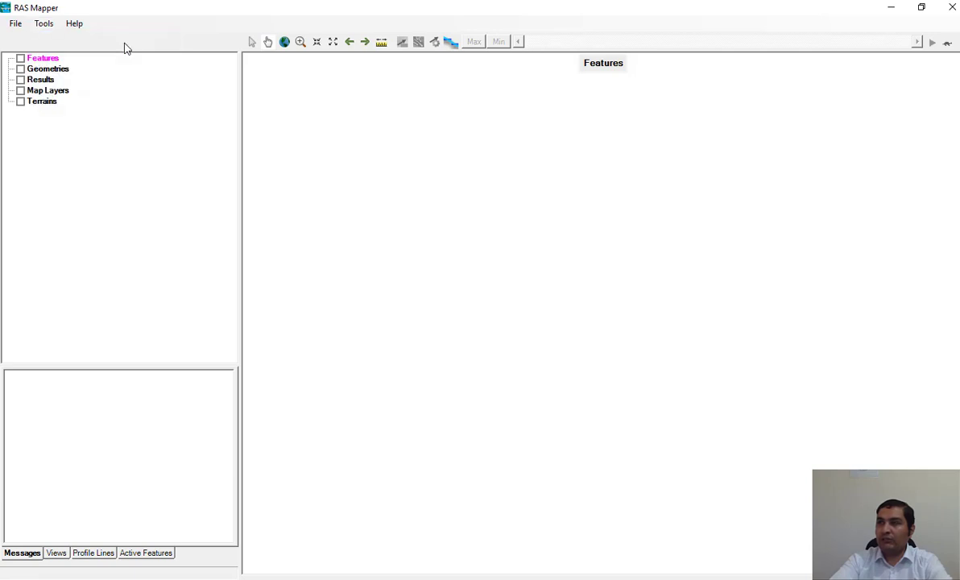
{"action": "left_click_drag", "start_coordinate": [487, 122], "coordinate": [436, 82]}
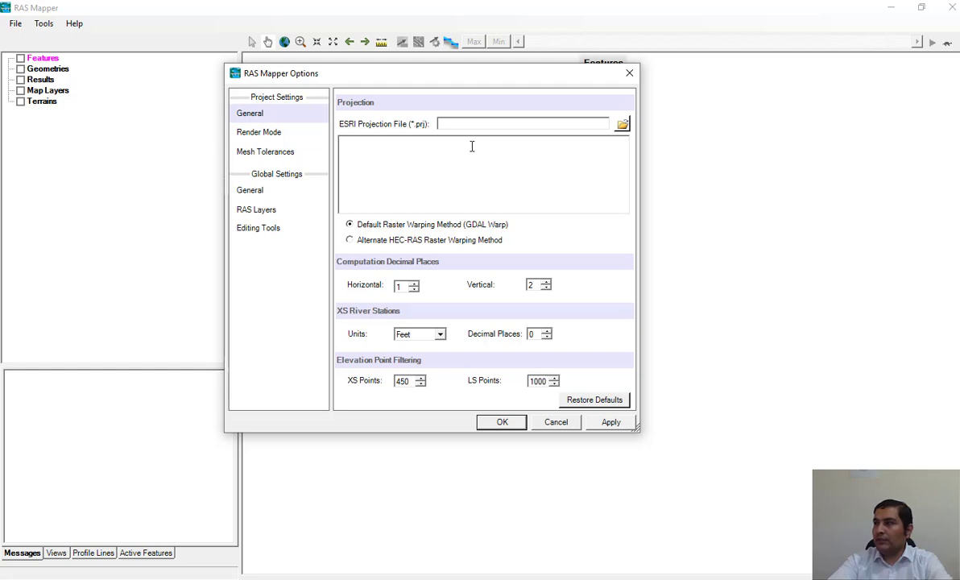
{"action": "left_click", "coordinate": [450, 125]}
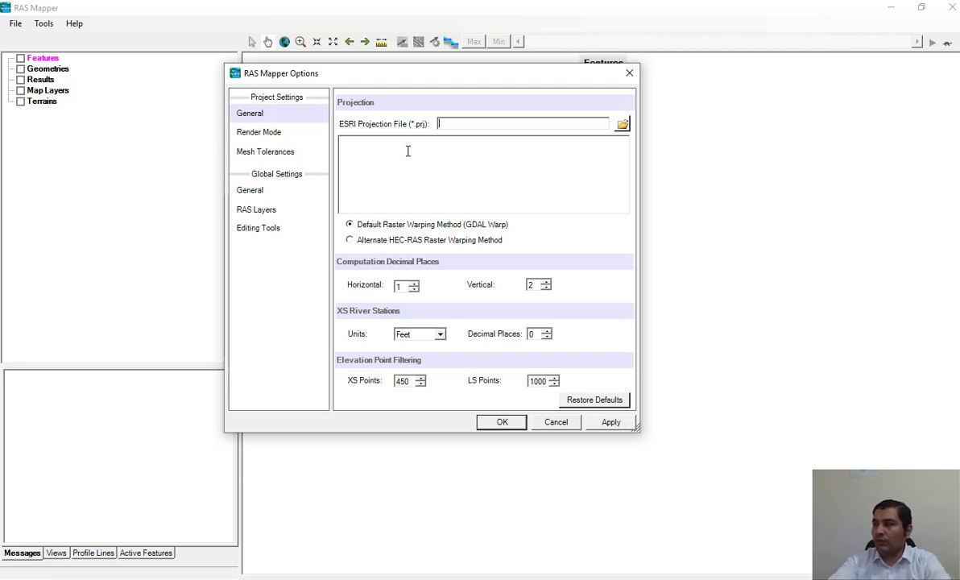
{"action": "left_click", "coordinate": [450, 154]}
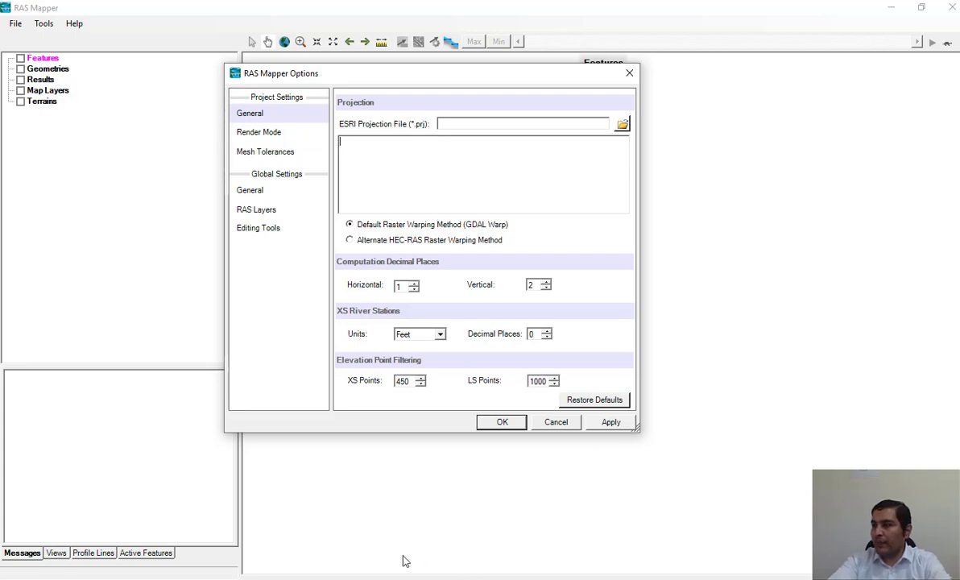
Switch to the Spatial Reference website in Chrome and search for "WGS 84 / UTM zone 39N".
{"action": "left_click", "coordinate": [476, 577]}
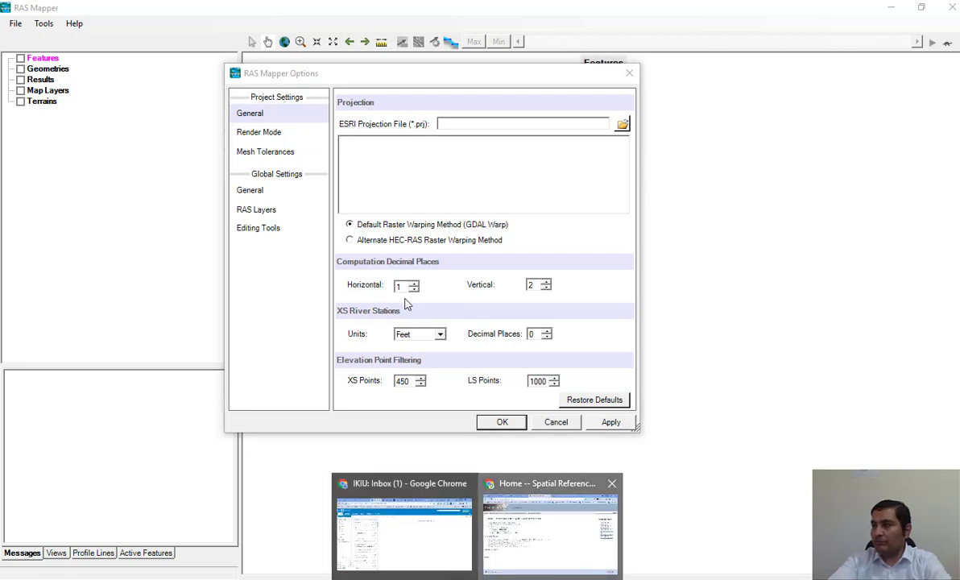
{"action": "left_click", "coordinate": [550, 528]}
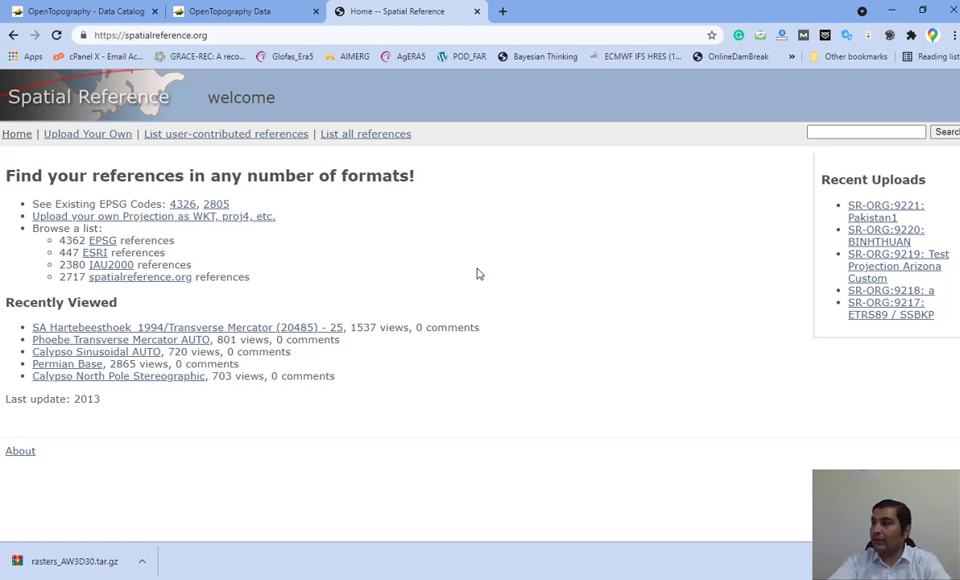
{"action": "left_click", "coordinate": [921, 131]}
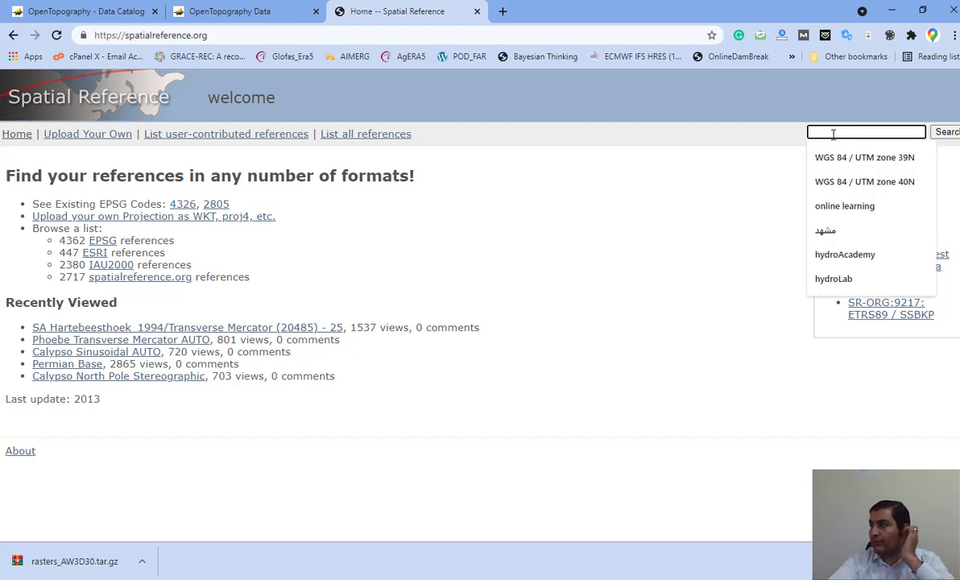
{"action": "left_click", "coordinate": [863, 165]}
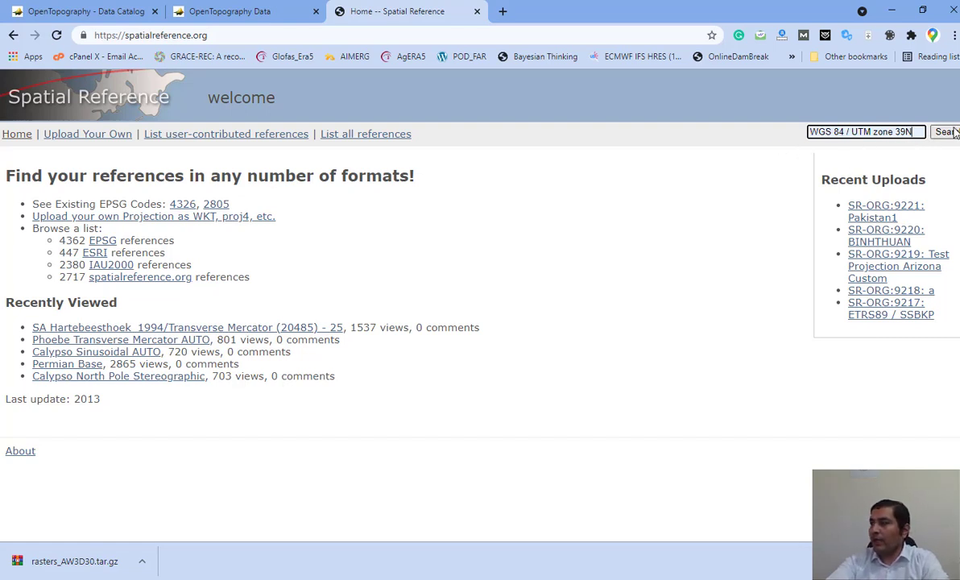
{"action": "left_click_drag", "start_coordinate": [912, 132], "coordinate": [810, 133]}
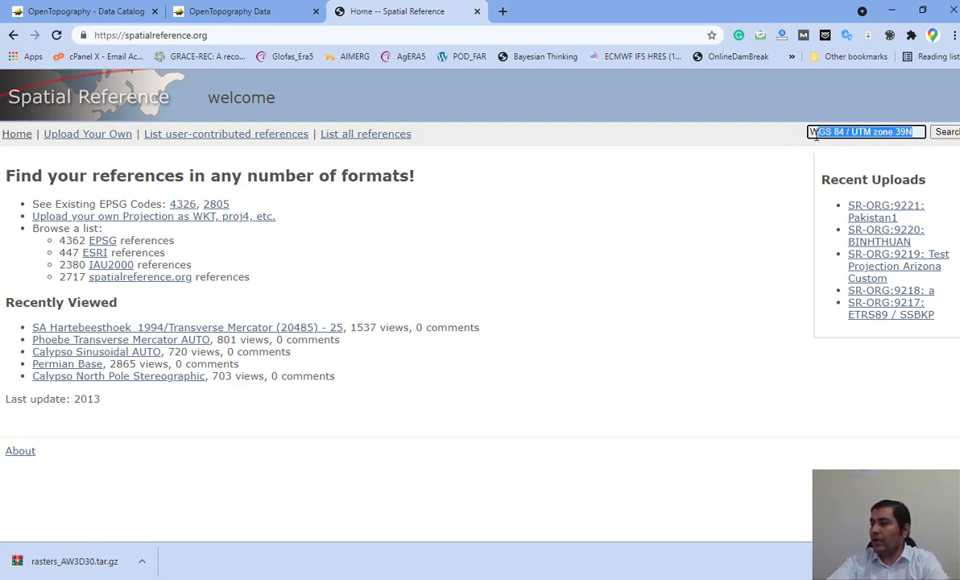
{"action": "left_click", "coordinate": [814, 133]}
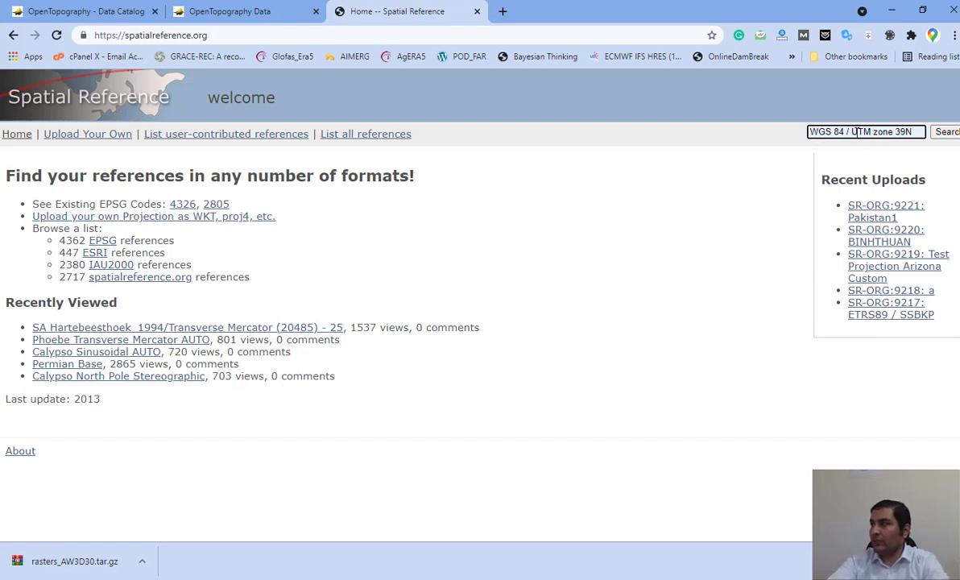
{"action": "left_click_drag", "start_coordinate": [850, 133], "coordinate": [913, 133]}
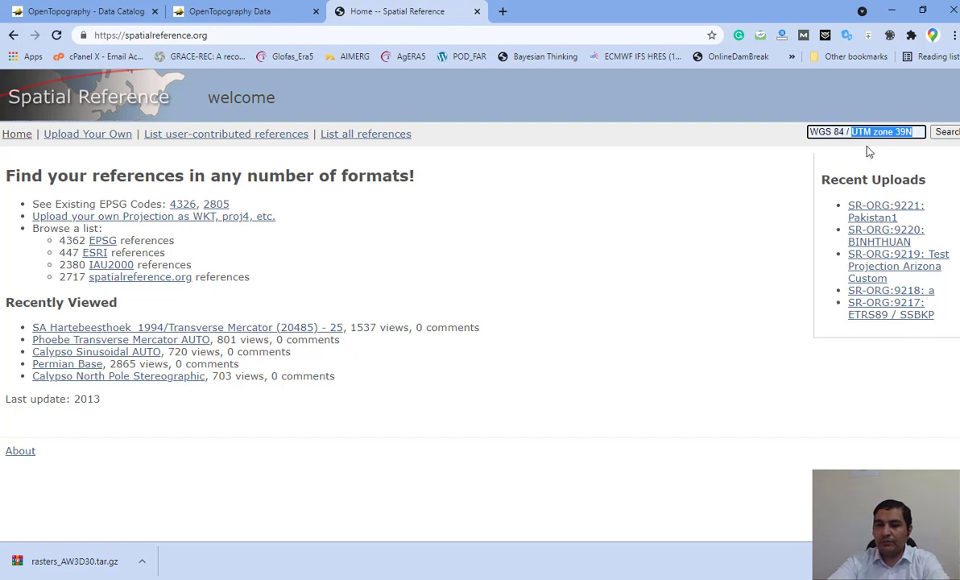
{"action": "left_click", "coordinate": [894, 133]}
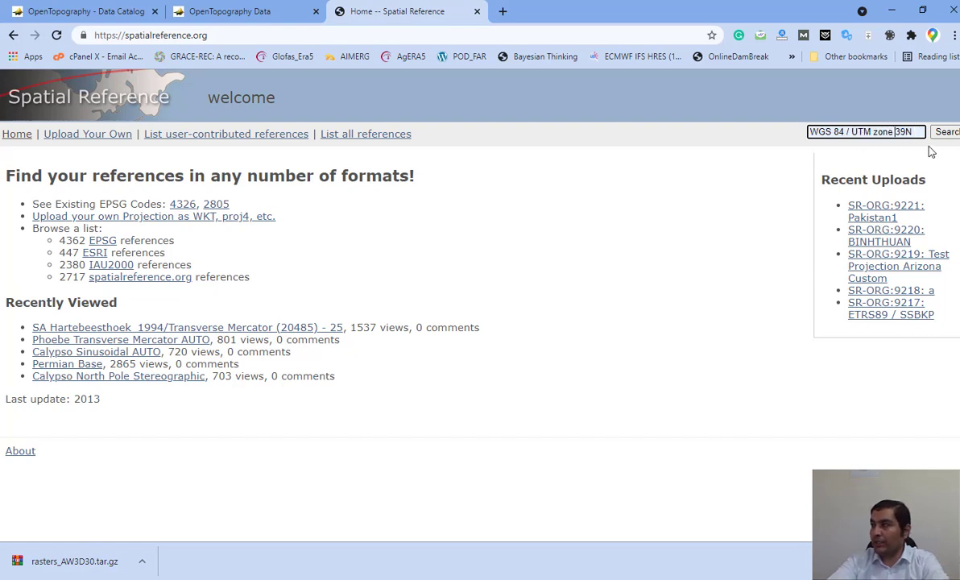
{"action": "left_click", "coordinate": [947, 133]}
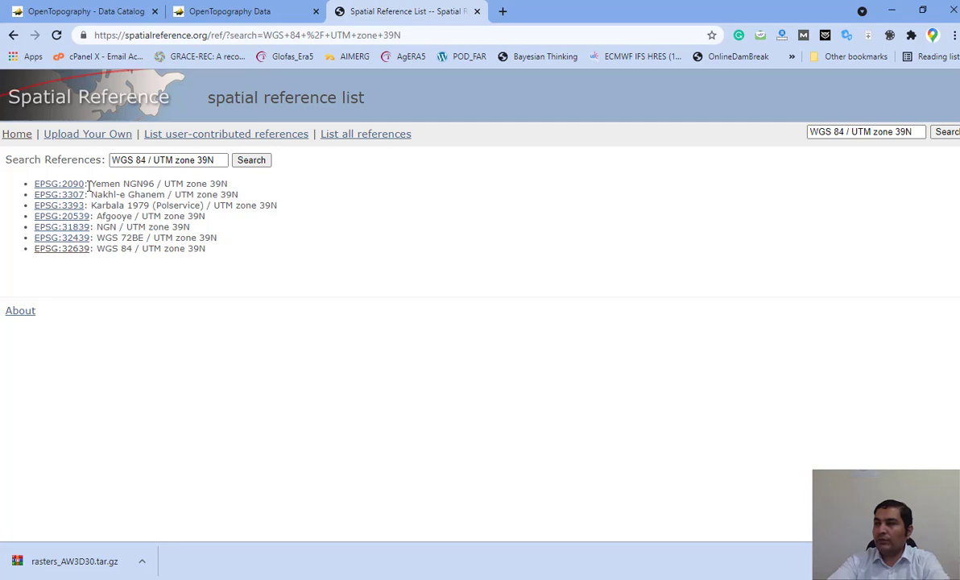
Open the EPSG:32639 reference and save its .PRJ file as 32639.prj in the Papers folder.
{"action": "left_click", "coordinate": [69, 249]}
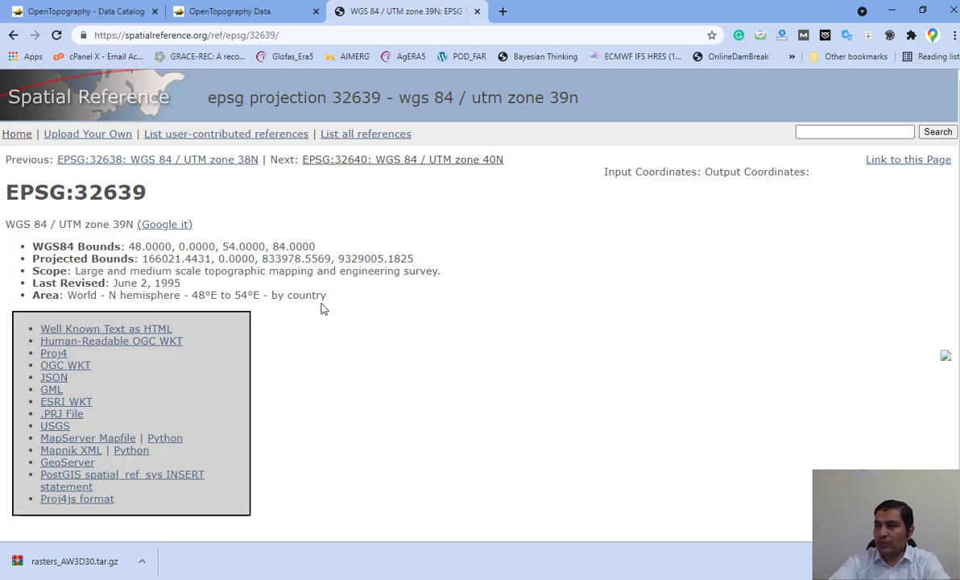
{"action": "scroll", "coordinate": [322, 309], "scroll_direction": "down", "scroll_amount": 1}
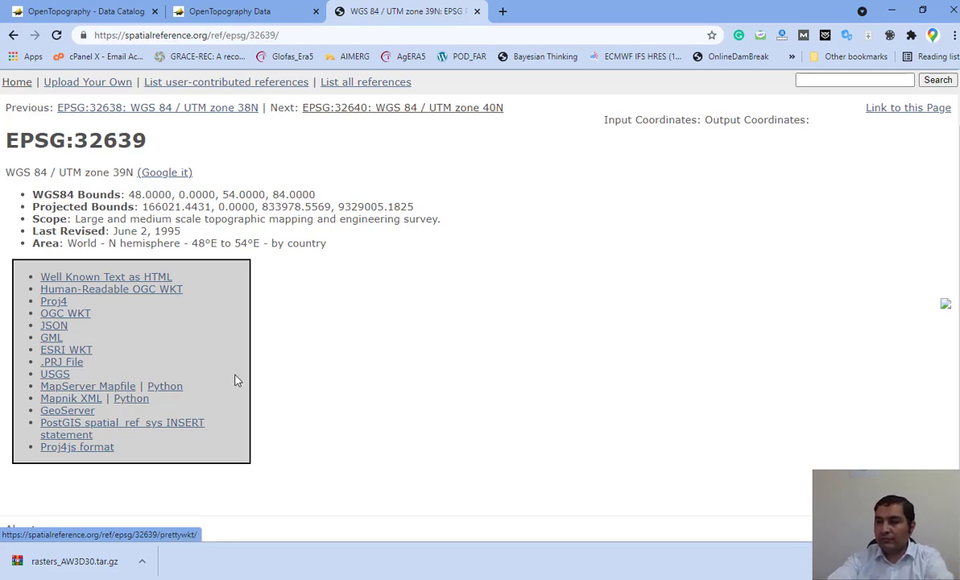
{"action": "left_click", "coordinate": [76, 367]}
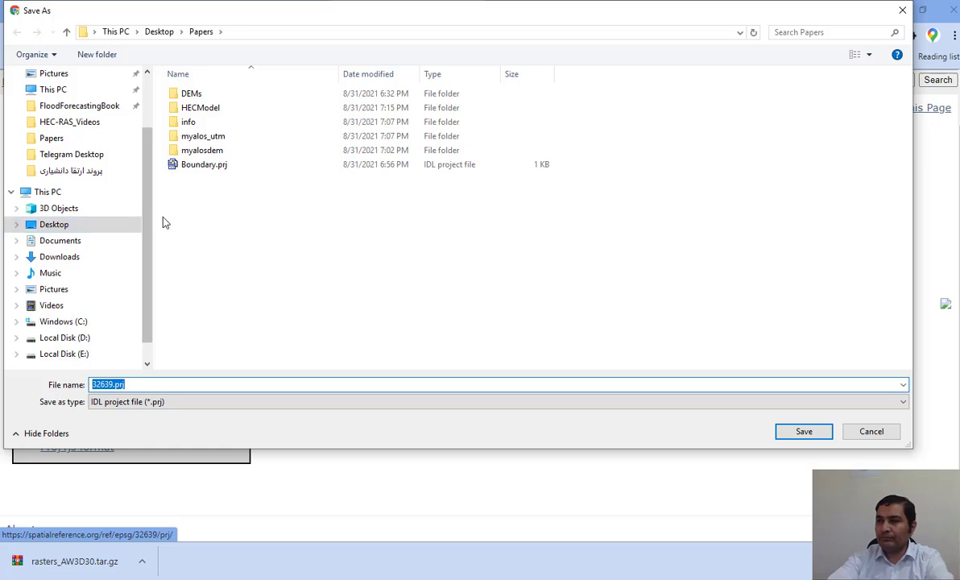
{"action": "left_click_drag", "start_coordinate": [151, 214], "coordinate": [135, 215]}
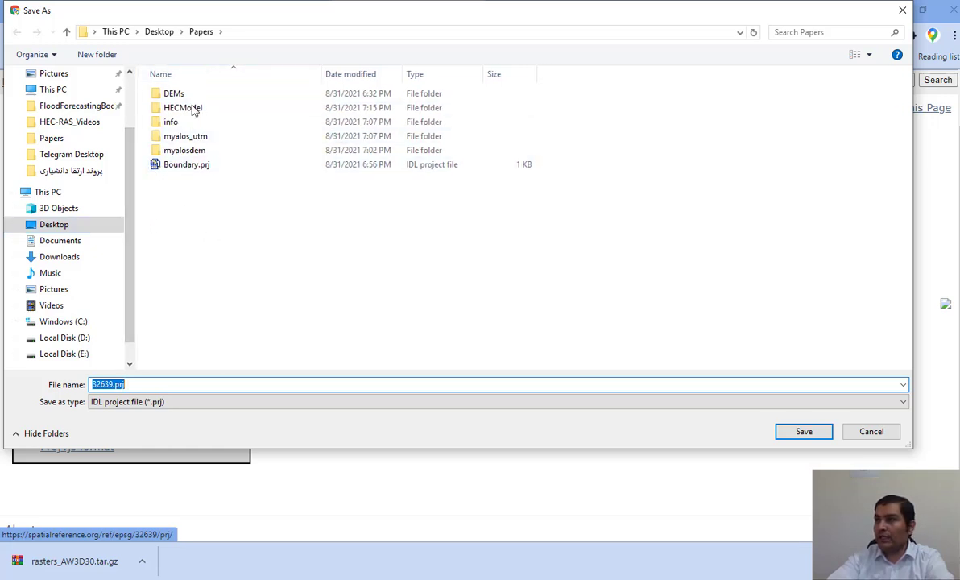
{"action": "left_click", "coordinate": [145, 385]}
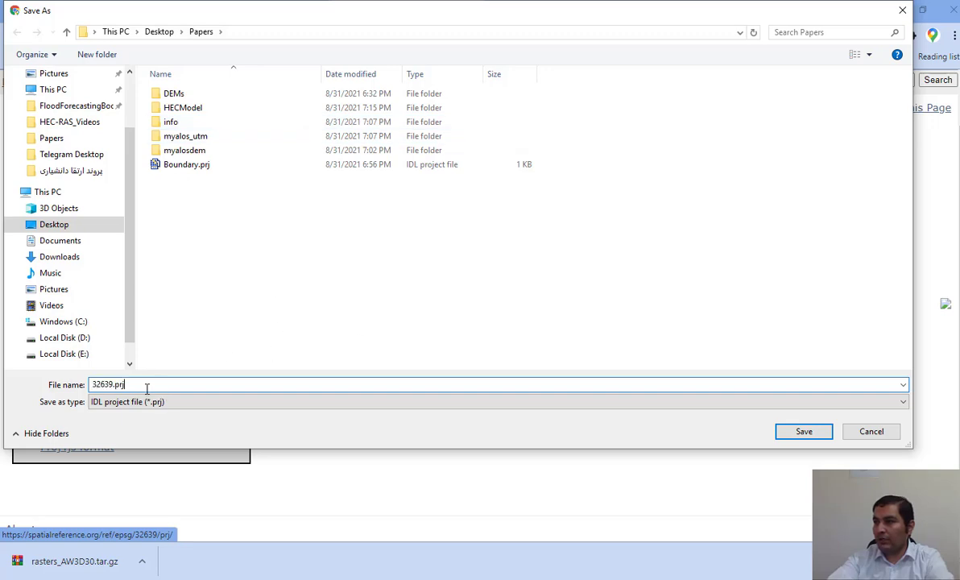
{"action": "left_click", "coordinate": [803, 431]}
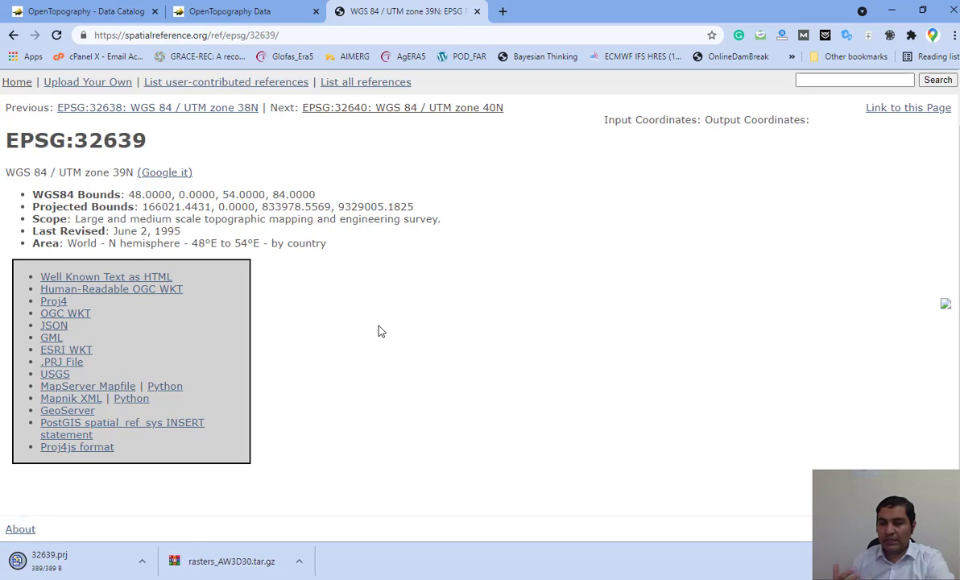
Return to RAS Mapper and load 32639.prj from the Papers folder as the project's ESRI projection file.
{"action": "left_click", "coordinate": [889, 14]}
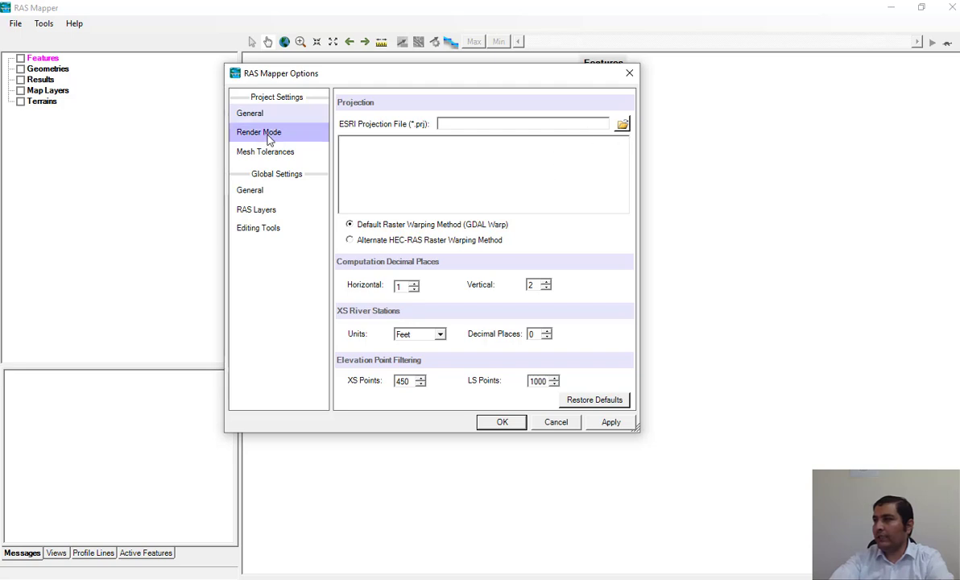
{"action": "left_click", "coordinate": [622, 126]}
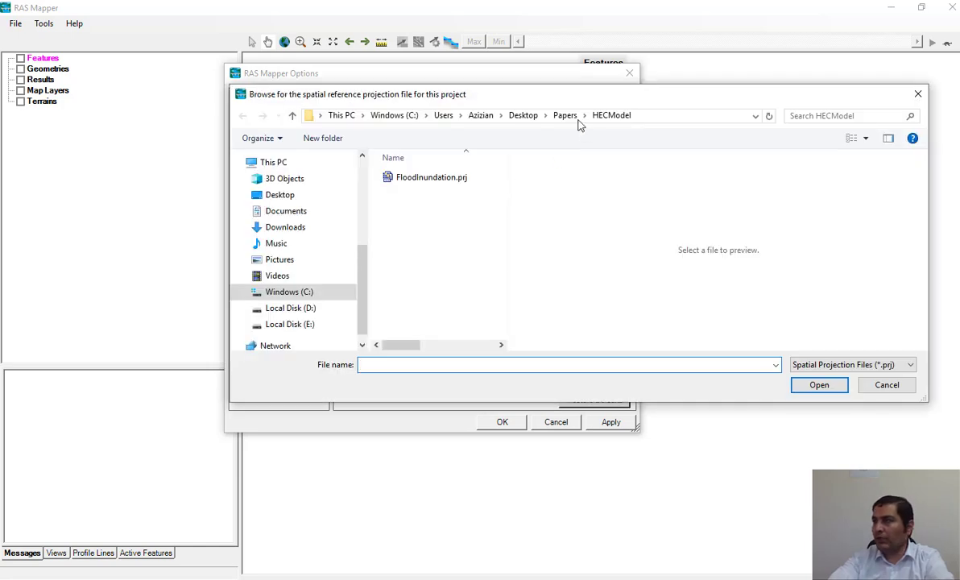
{"action": "left_click", "coordinate": [565, 115]}
{"action": "left_click", "coordinate": [411, 250]}
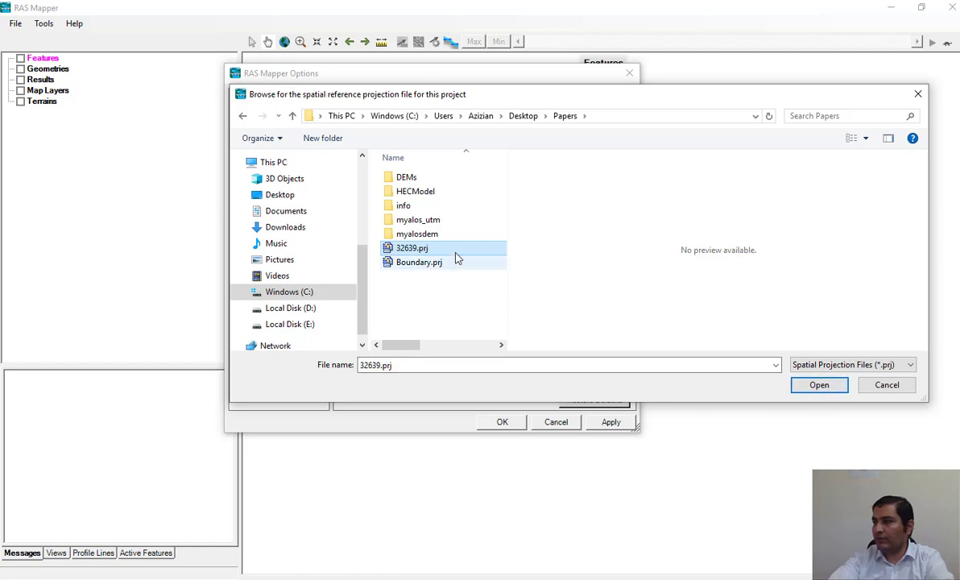
{"action": "left_click", "coordinate": [819, 384]}
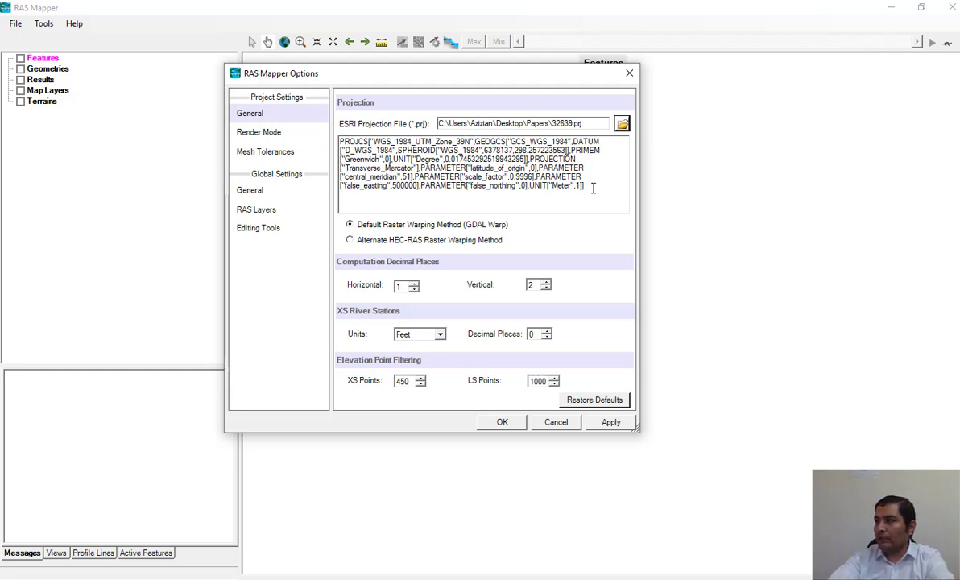
Check the unit entry in the projection definition and apply the projection settings to the project.
{"action": "left_click_drag", "start_coordinate": [527, 186], "coordinate": [590, 186]}
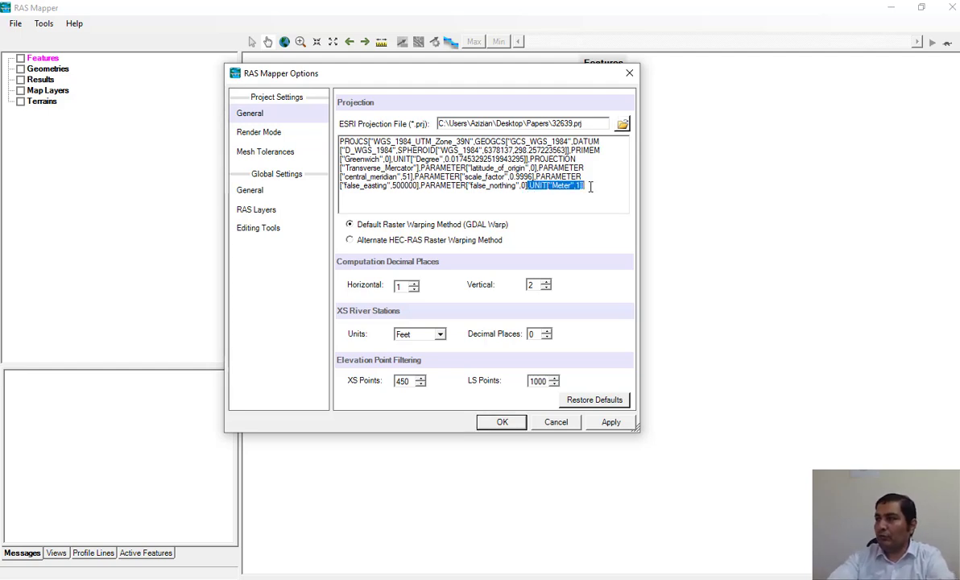
{"action": "left_click", "coordinate": [586, 176]}
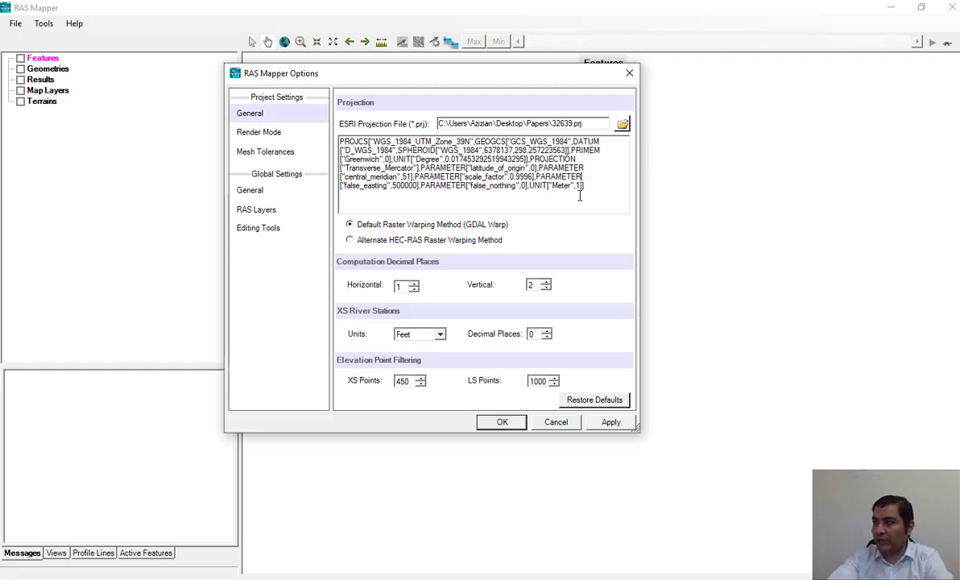
{"action": "left_click", "coordinate": [612, 424]}
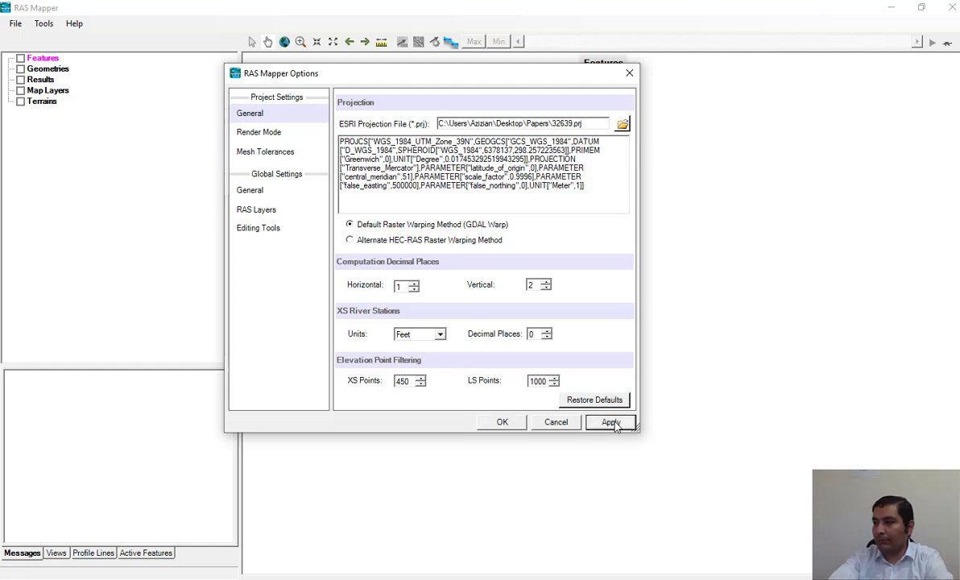
{"action": "left_click", "coordinate": [500, 423]}
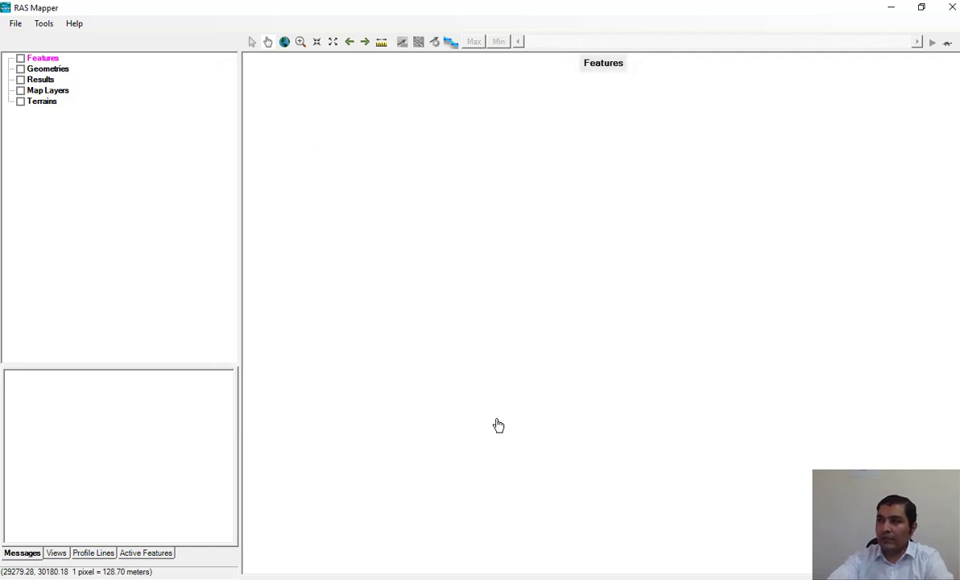
{"action": "left_click", "coordinate": [45, 25]}
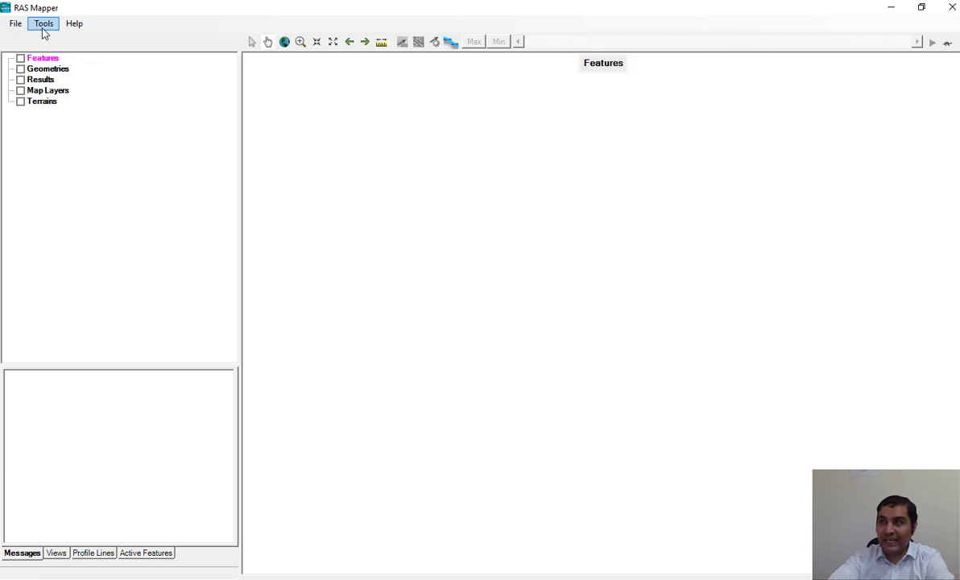
{"action": "left_click", "coordinate": [43, 26]}
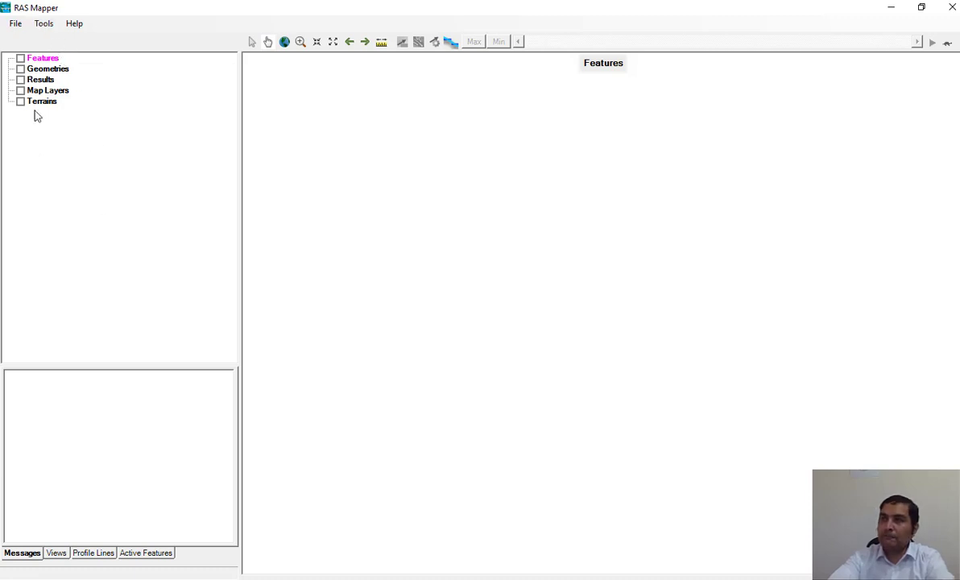
{"action": "left_click", "coordinate": [43, 23]}
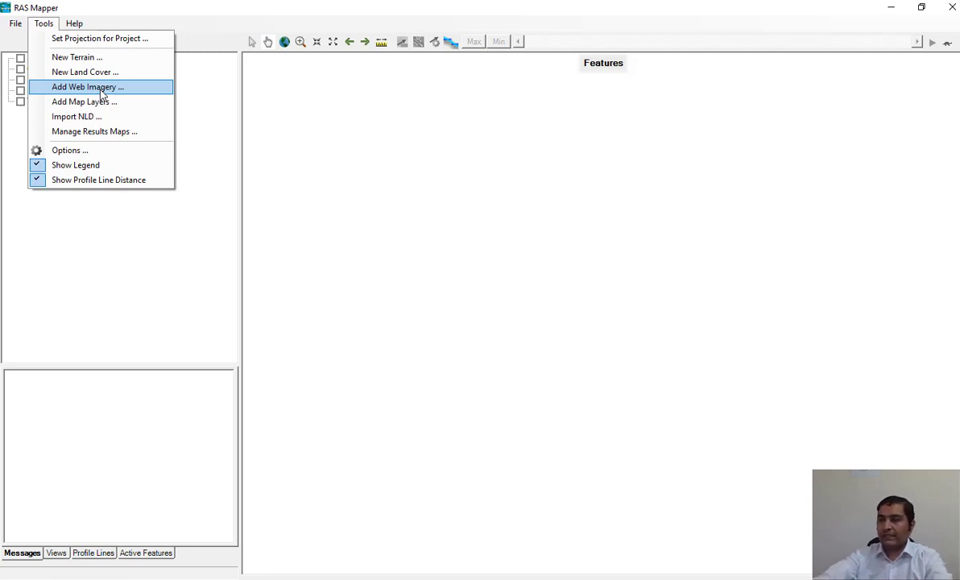
{"action": "left_click", "coordinate": [198, 24]}
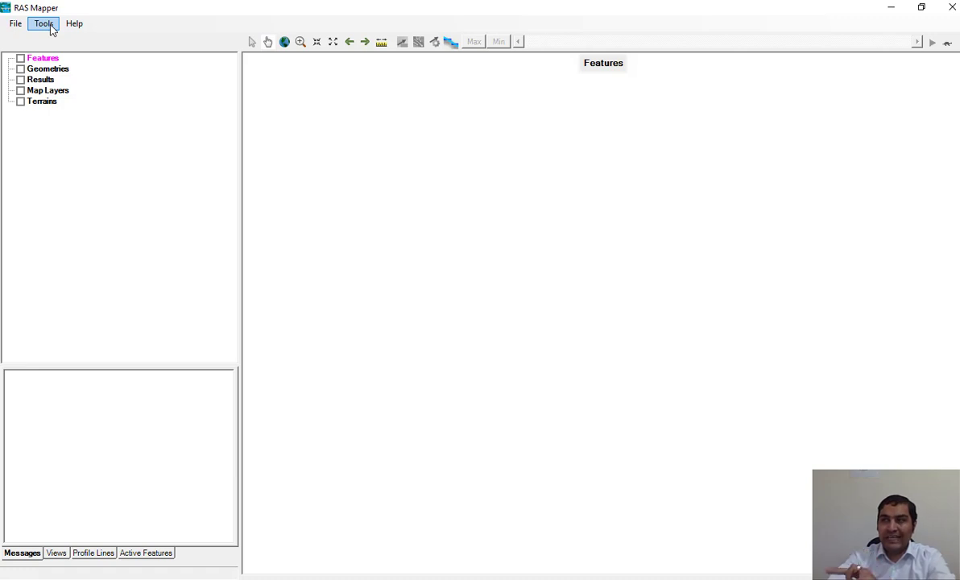
Start a new terrain layer and add w001001.adf from the myalos_utm folder in Papers as its input raster.
{"action": "left_click", "coordinate": [51, 29]}
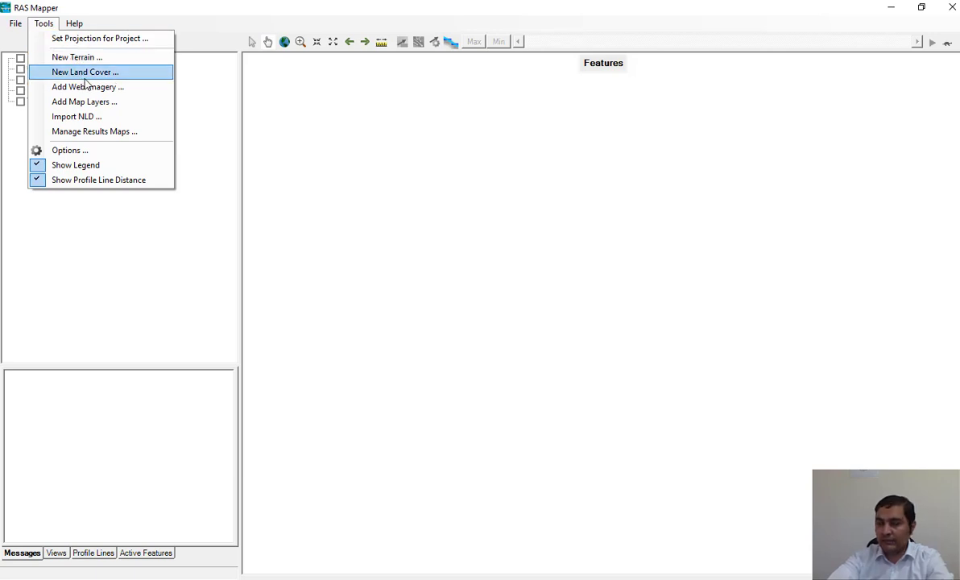
{"action": "left_click", "coordinate": [80, 61]}
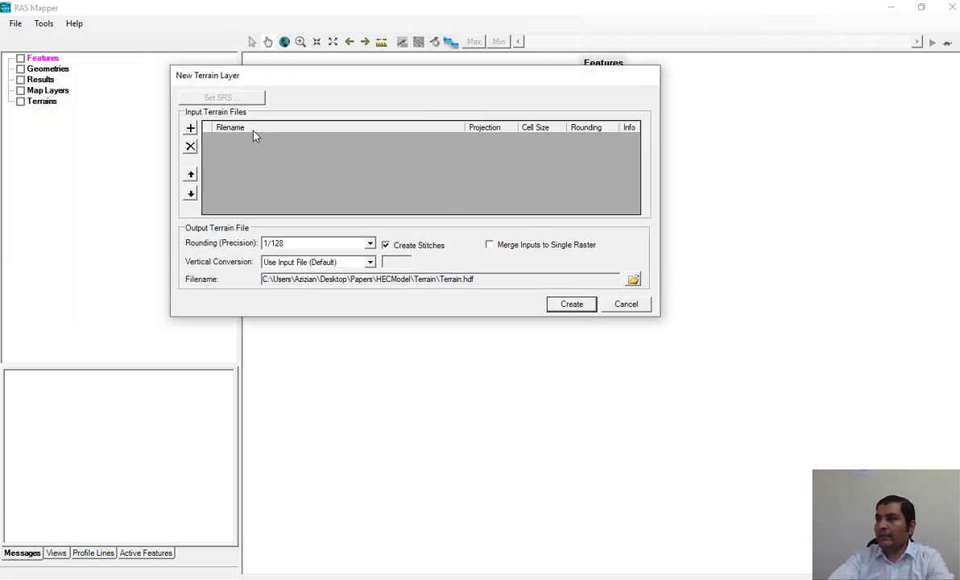
{"action": "left_click", "coordinate": [190, 129]}
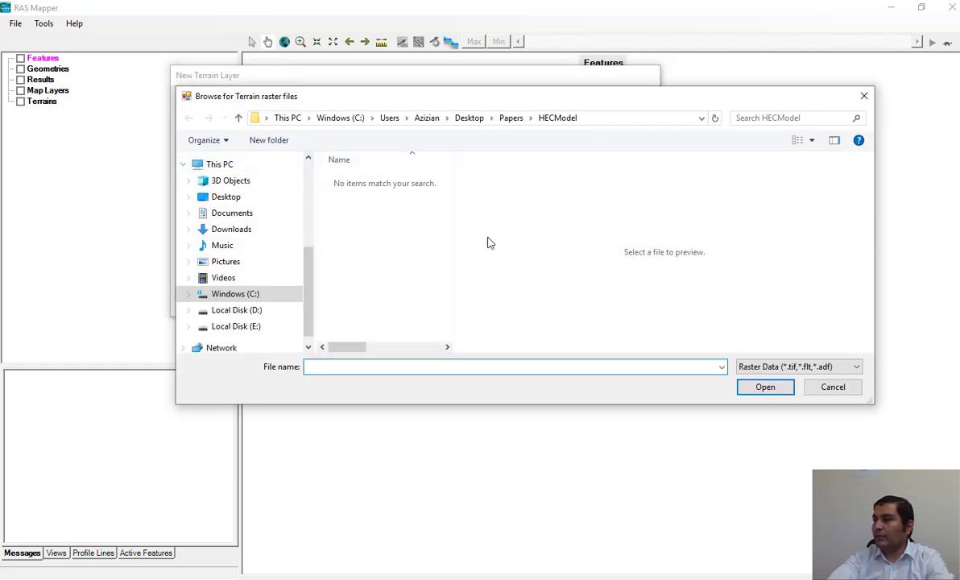
{"action": "left_click", "coordinate": [509, 120]}
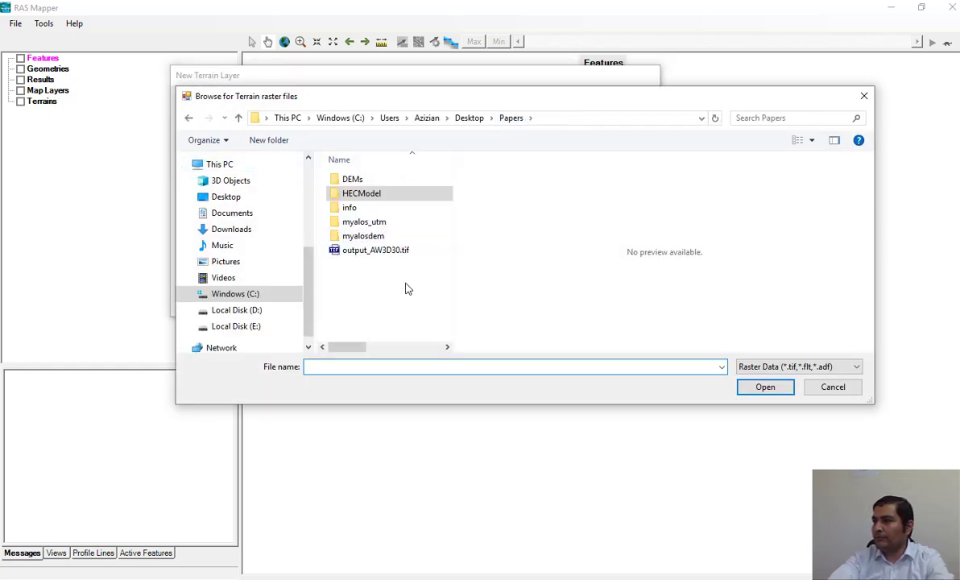
{"action": "left_click", "coordinate": [834, 140]}
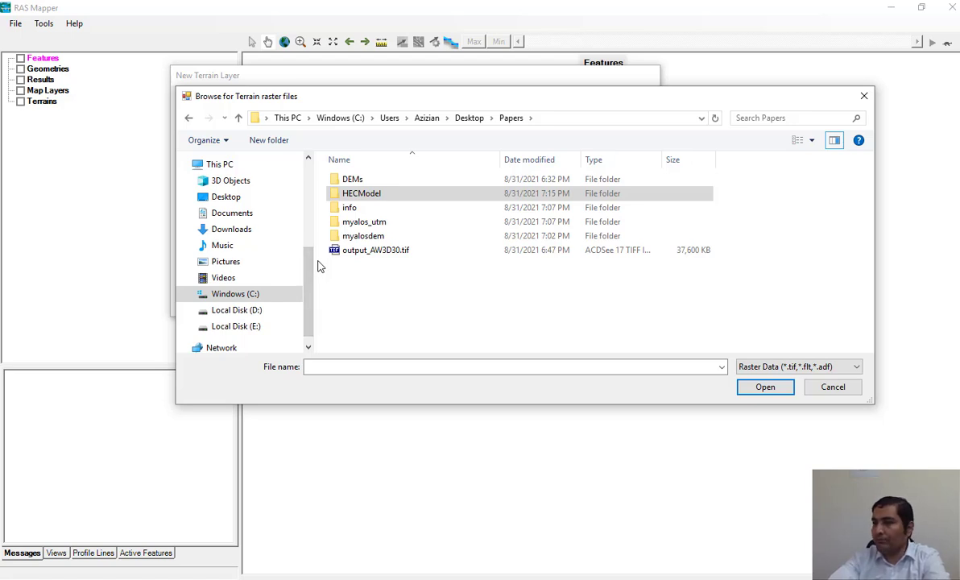
{"action": "double_click", "coordinate": [358, 224]}
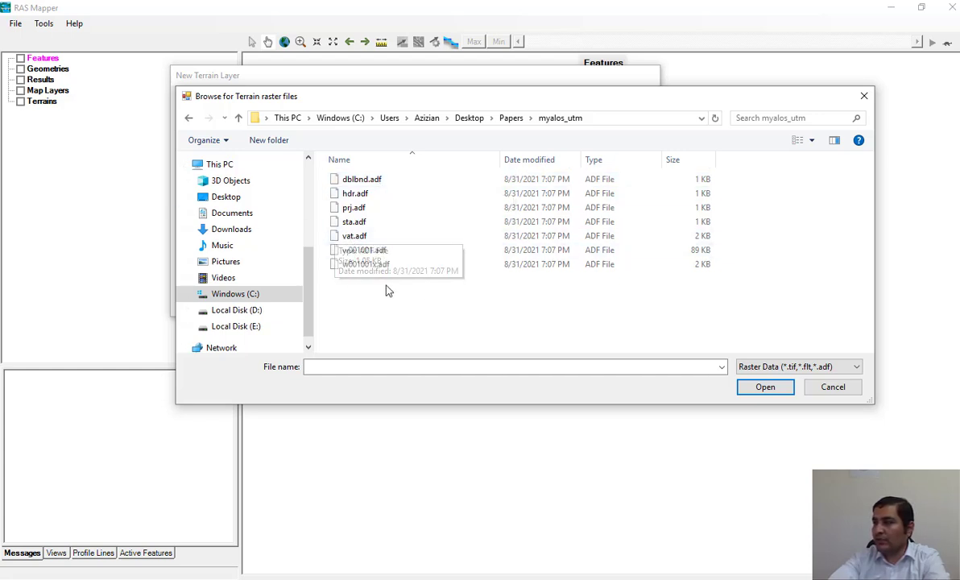
{"action": "left_click", "coordinate": [377, 251]}
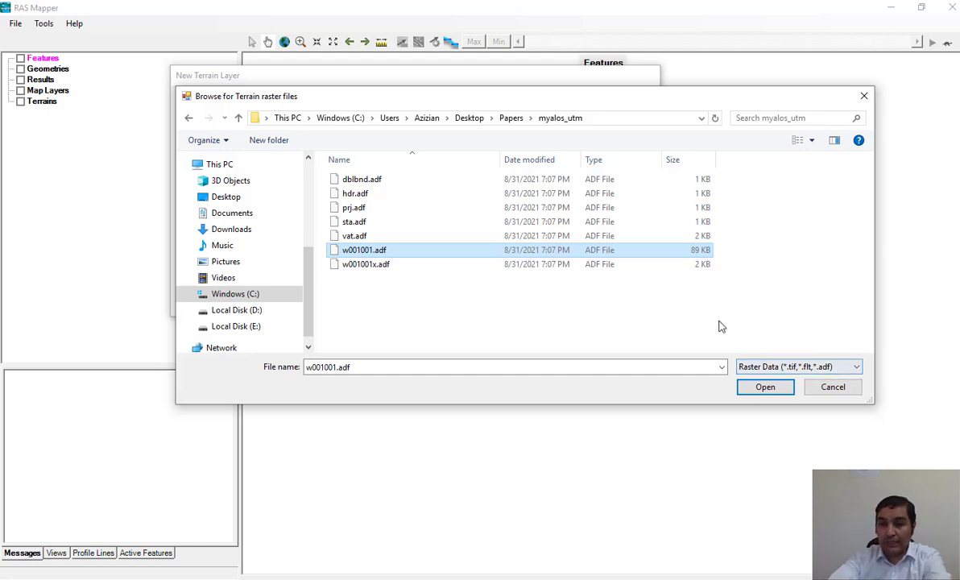
{"action": "left_click", "coordinate": [765, 388]}
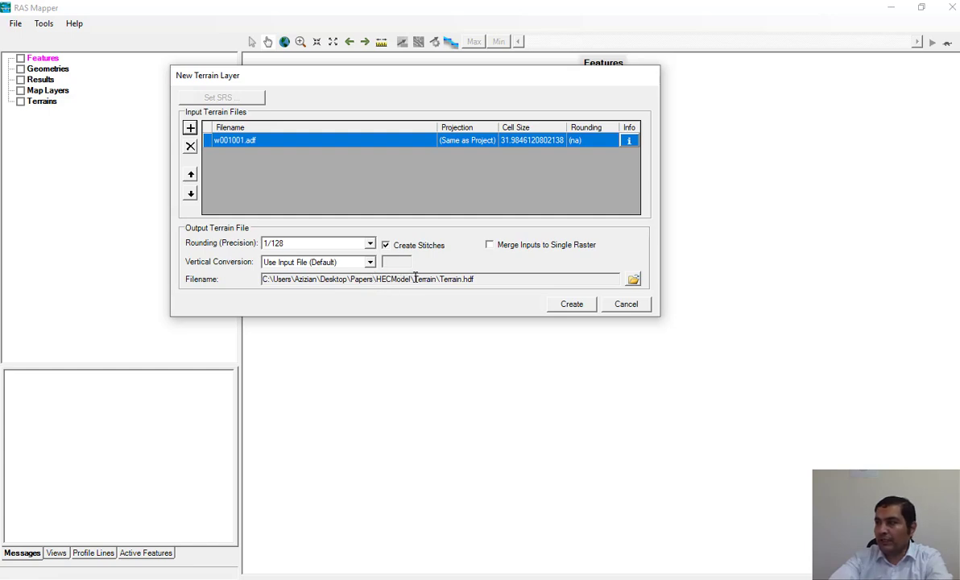
Check the output file Terrain.hdf in the HECModel Terrain folder and create the terrain with 1/128 rounding and stitches enabled.
{"action": "left_click_drag", "start_coordinate": [413, 278], "coordinate": [487, 280]}
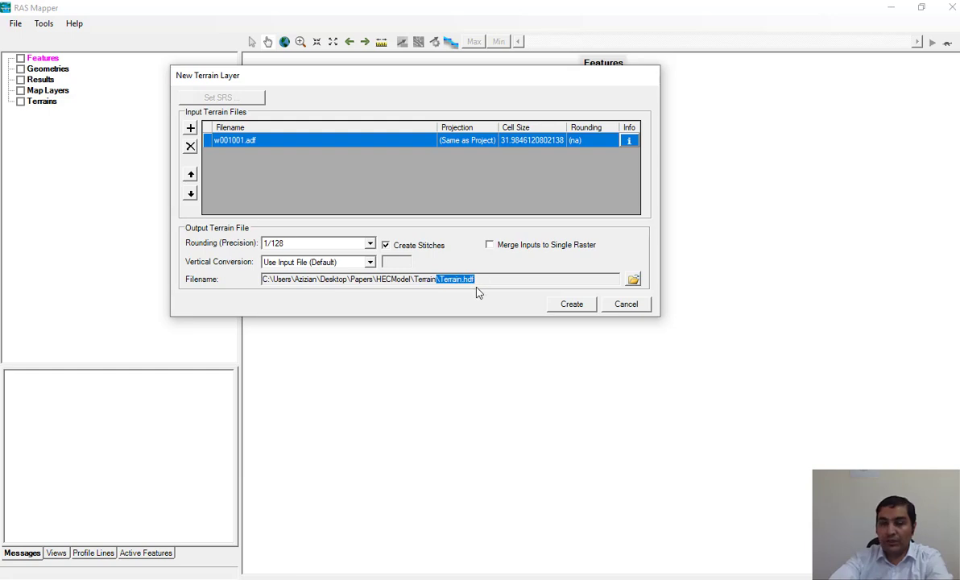
{"action": "left_click", "coordinate": [481, 281]}
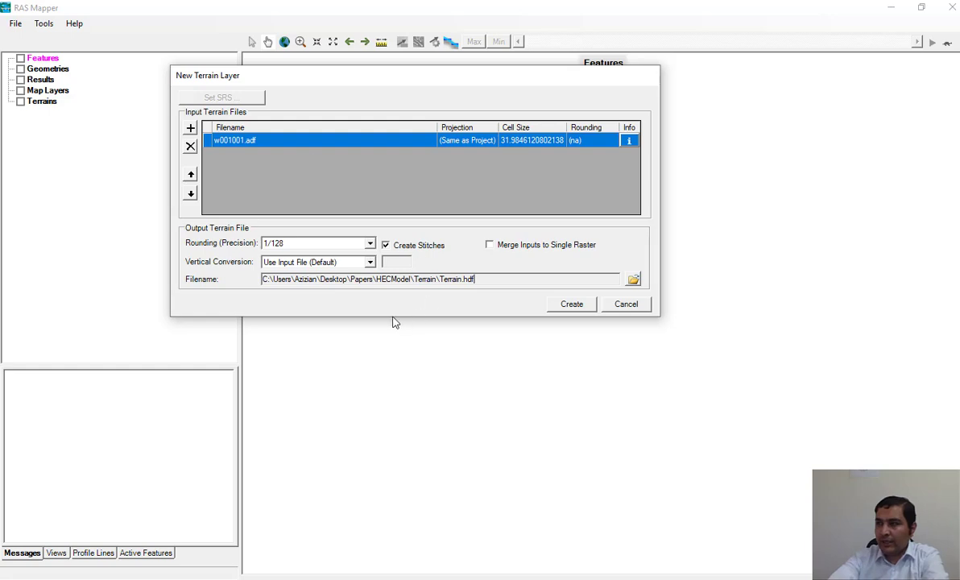
{"action": "left_click_drag", "start_coordinate": [343, 77], "coordinate": [402, 78]}
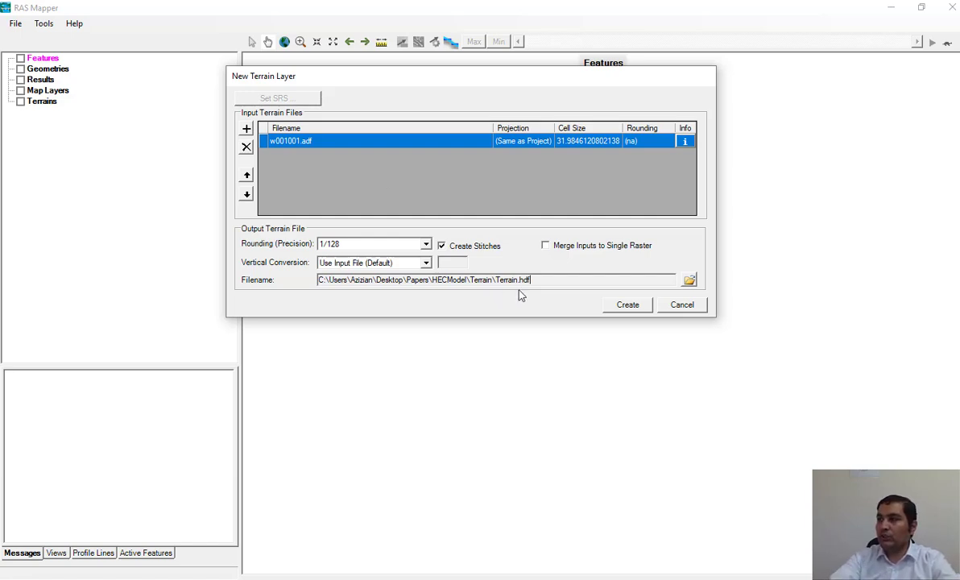
{"action": "left_click_drag", "start_coordinate": [520, 280], "coordinate": [547, 282]}
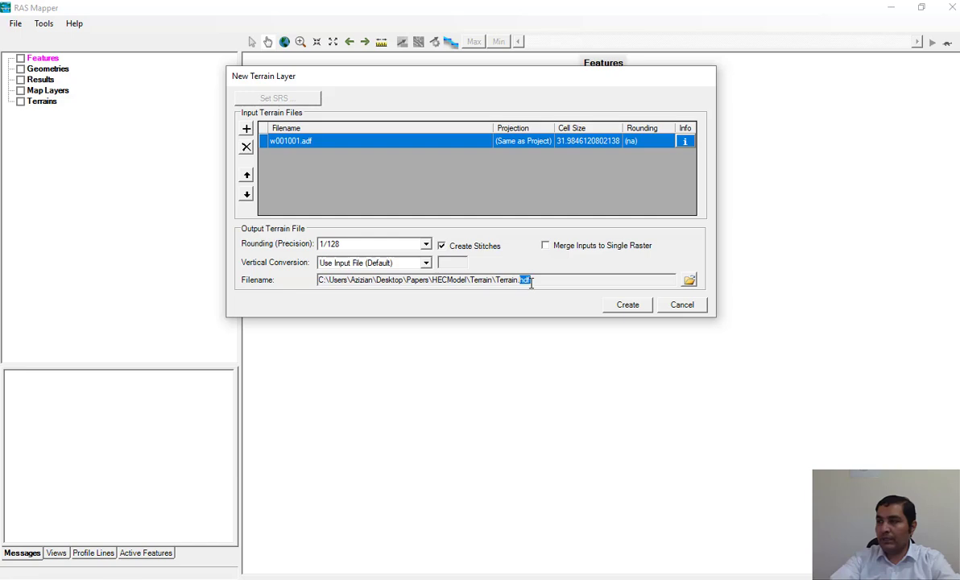
{"action": "left_click", "coordinate": [539, 282]}
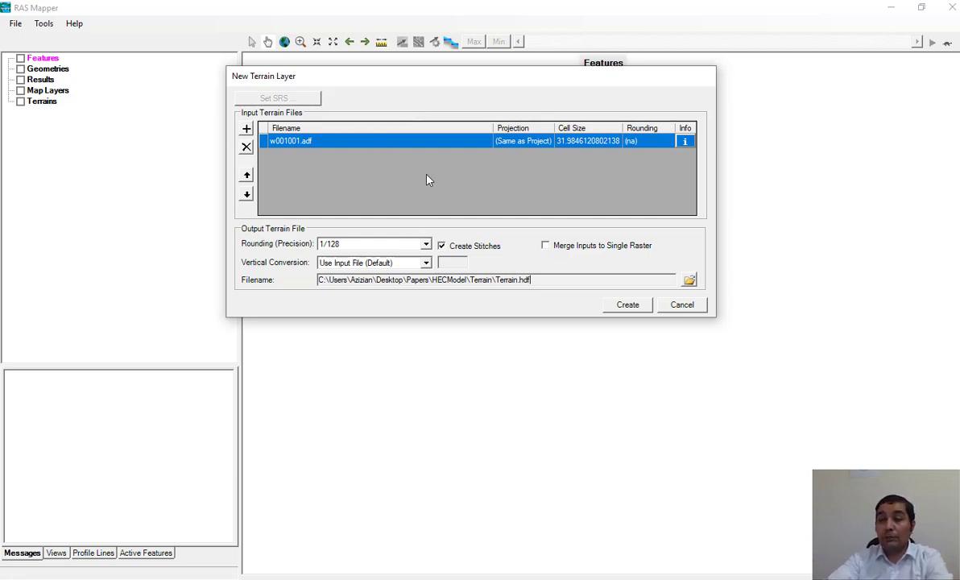
{"action": "left_click", "coordinate": [633, 311]}
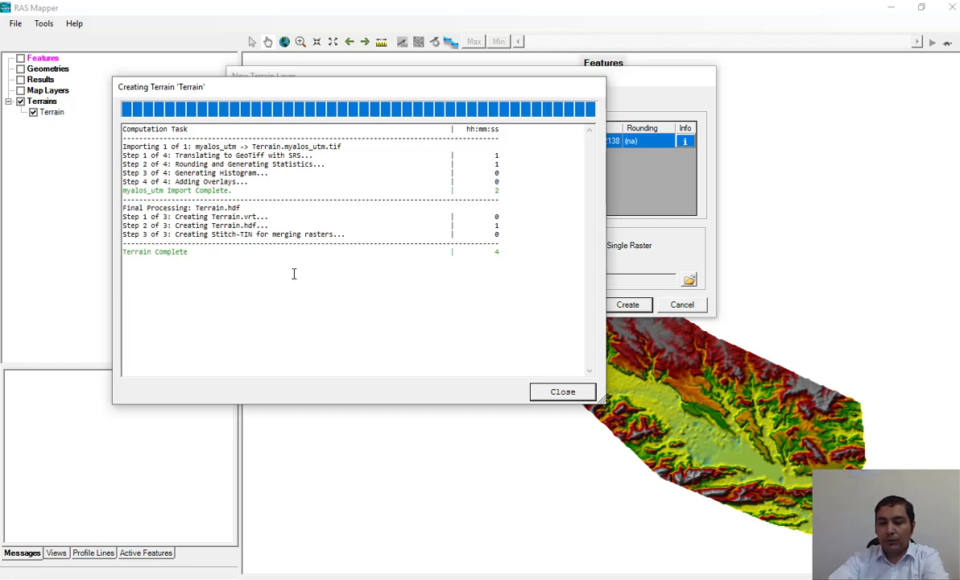
Review the import and final processing entries in the terrain creation log and close it.
{"action": "left_click_drag", "start_coordinate": [143, 261], "coordinate": [465, 254]}
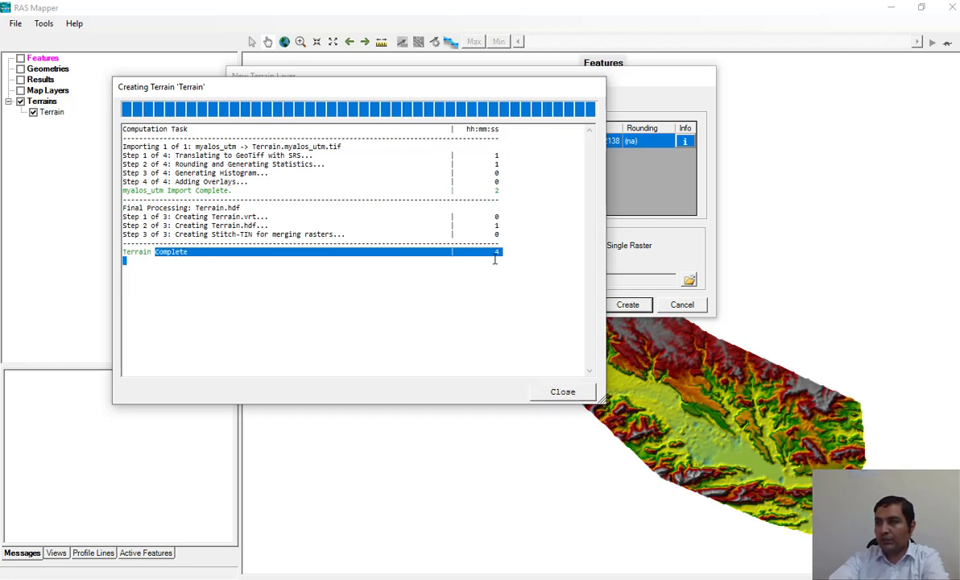
{"action": "left_click", "coordinate": [476, 283]}
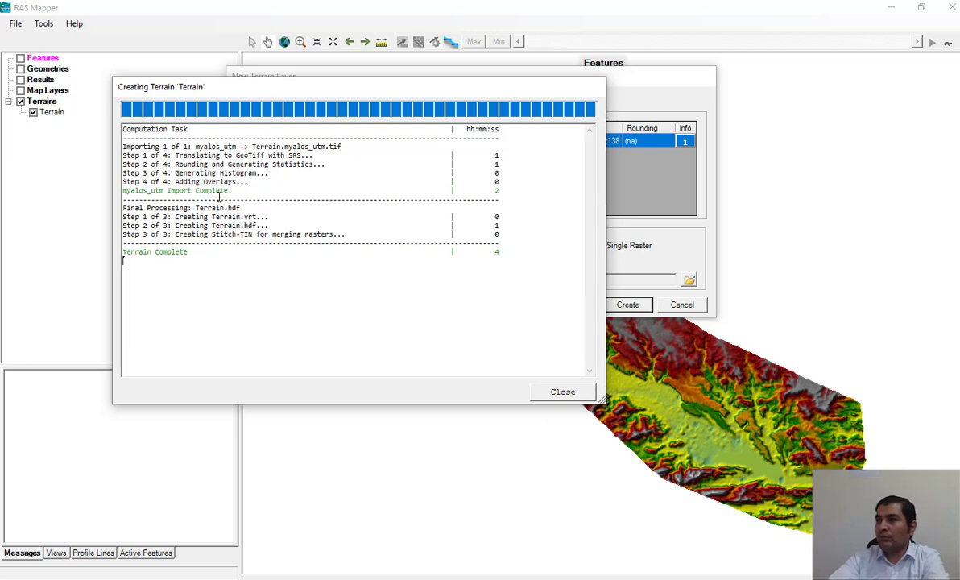
{"action": "left_click_drag", "start_coordinate": [118, 145], "coordinate": [265, 194]}
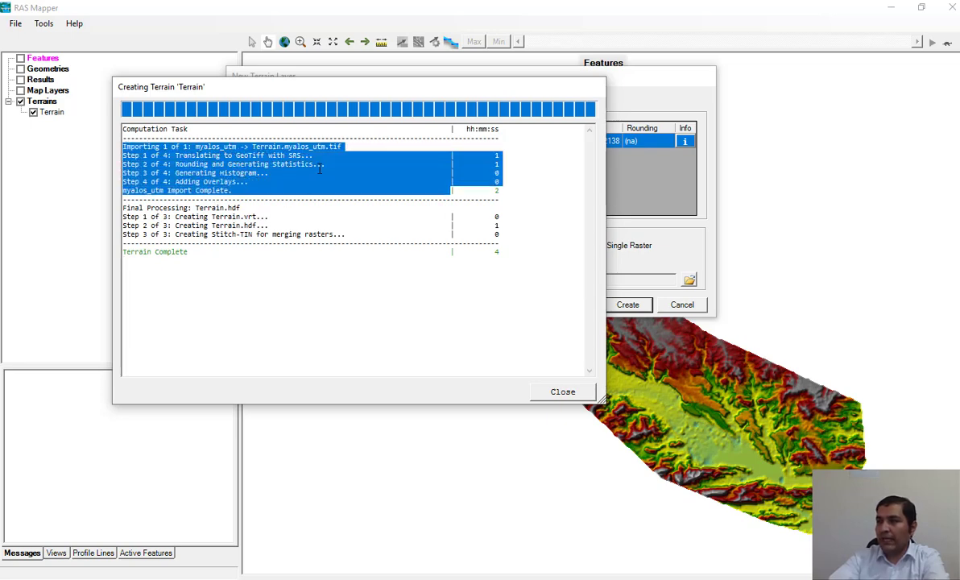
{"action": "left_click", "coordinate": [211, 207]}
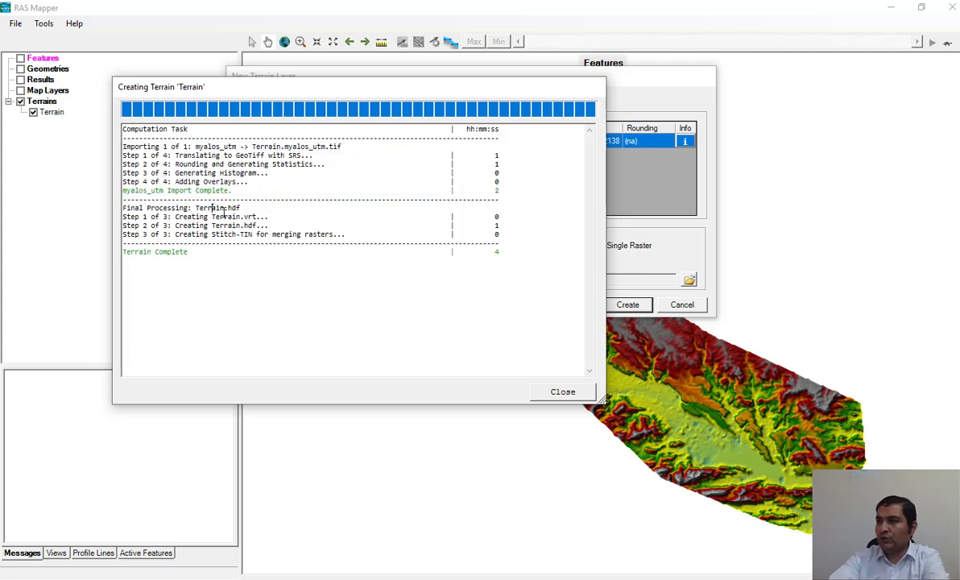
{"action": "left_click_drag", "start_coordinate": [224, 213], "coordinate": [267, 235]}
{"action": "left_click", "coordinate": [563, 391]}
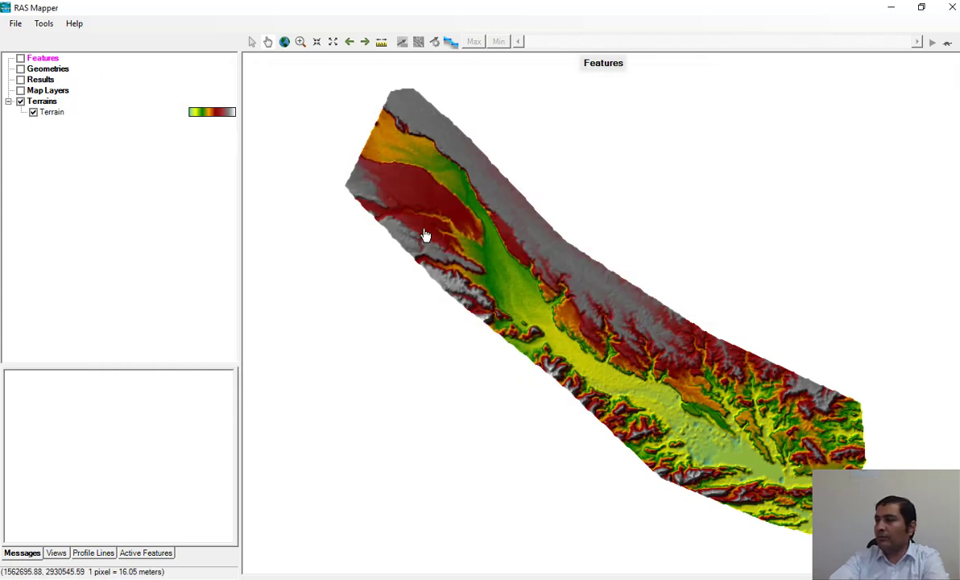
Add a new geometry named MyGeo to the project.
{"action": "left_click_drag", "start_coordinate": [668, 407], "coordinate": [655, 381]}
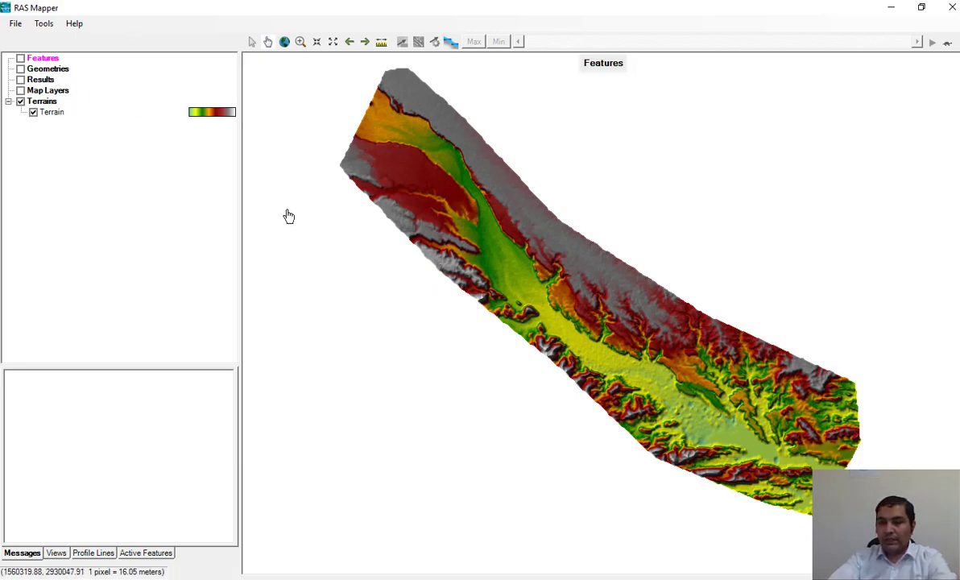
{"action": "right_click", "coordinate": [56, 72]}
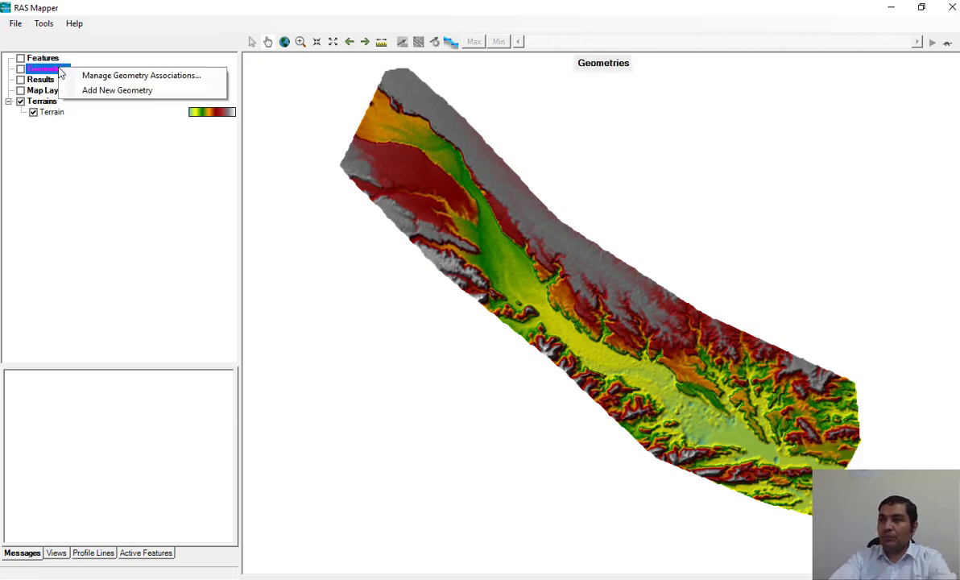
{"action": "left_click", "coordinate": [119, 90]}
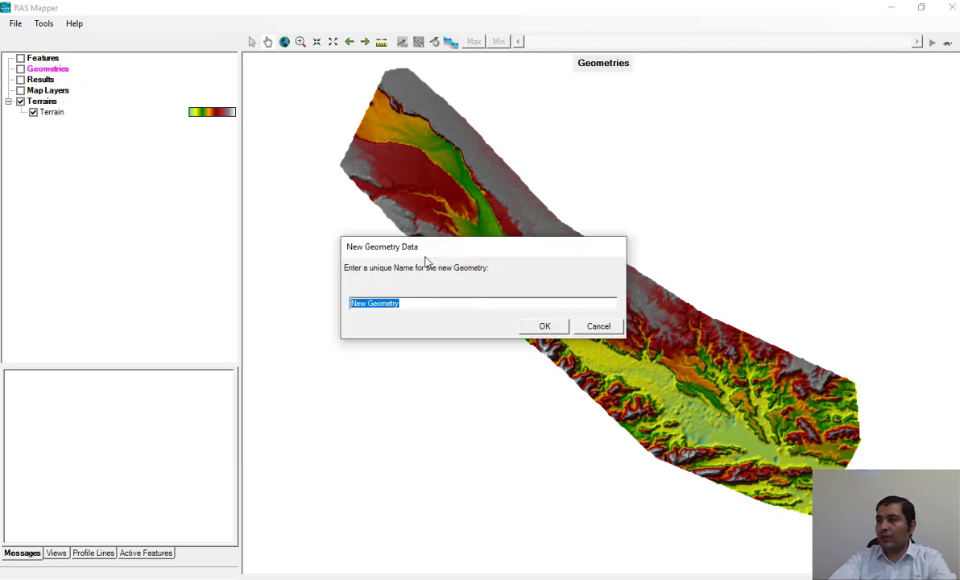
{"action": "left_click_drag", "start_coordinate": [415, 246], "coordinate": [359, 223]}
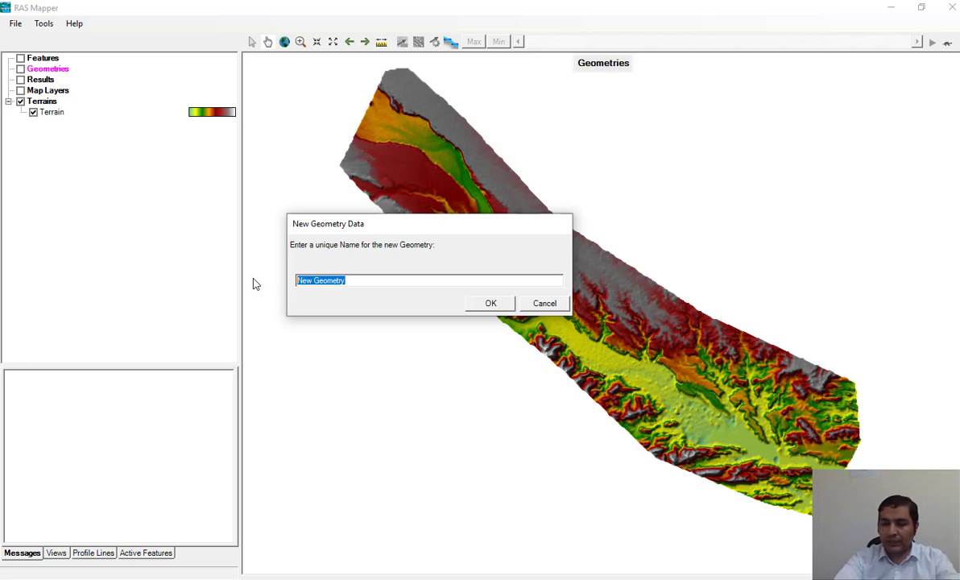
{"action": "type", "text": "MyGEO"}
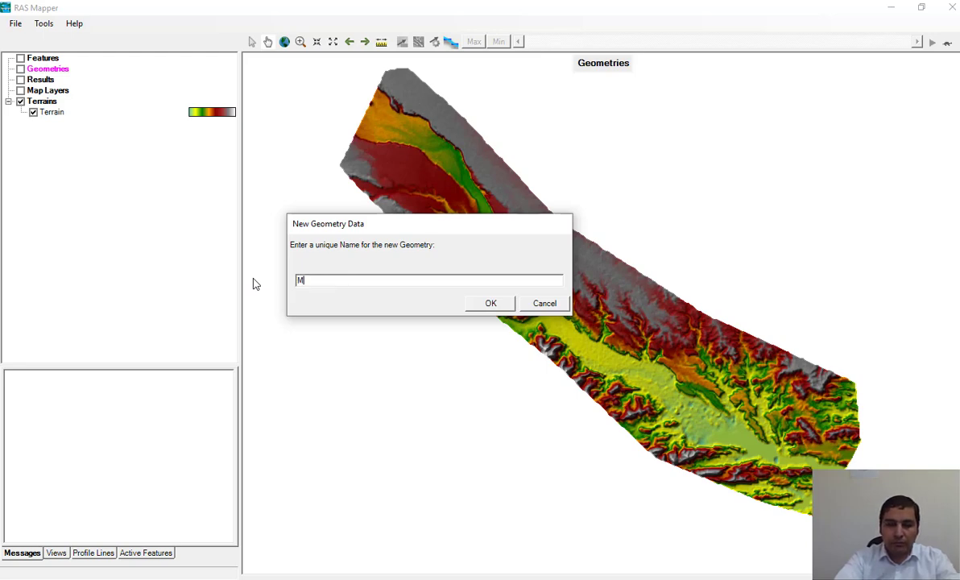
{"action": "key", "text": "BackSpace"}
{"action": "key", "text": "BackSpace"}
{"action": "key", "text": "BackSpace"}
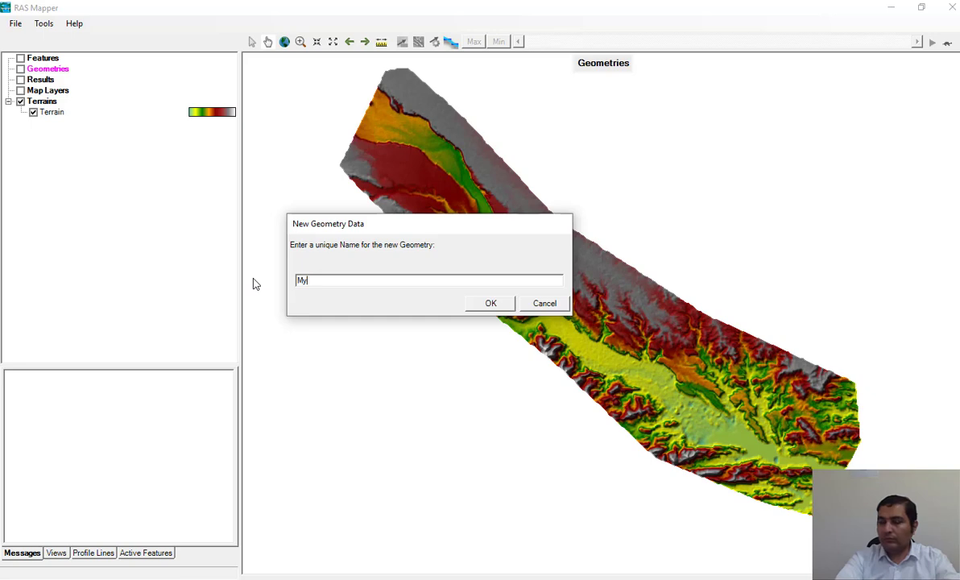
{"action": "type", "text": "Geo"}
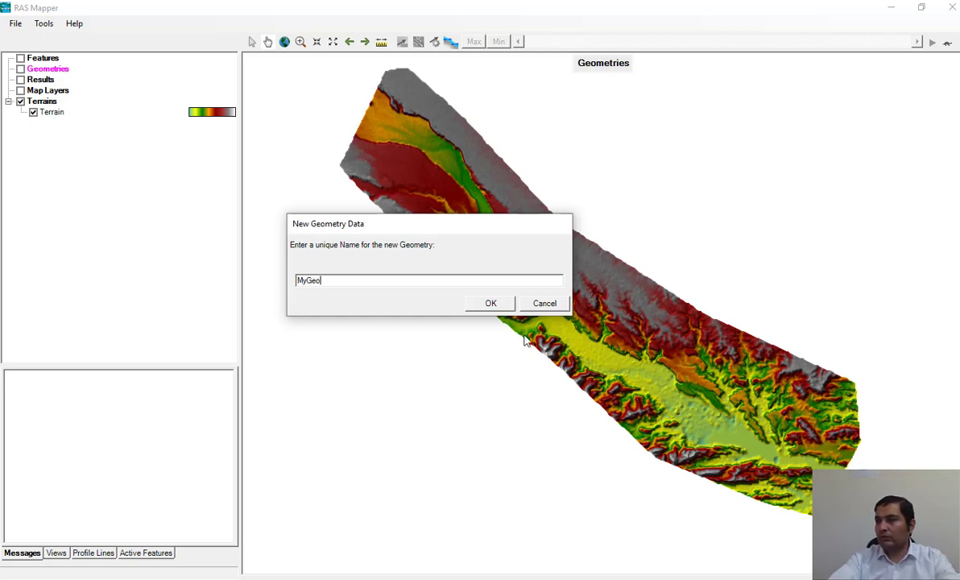
{"action": "left_click", "coordinate": [483, 302]}
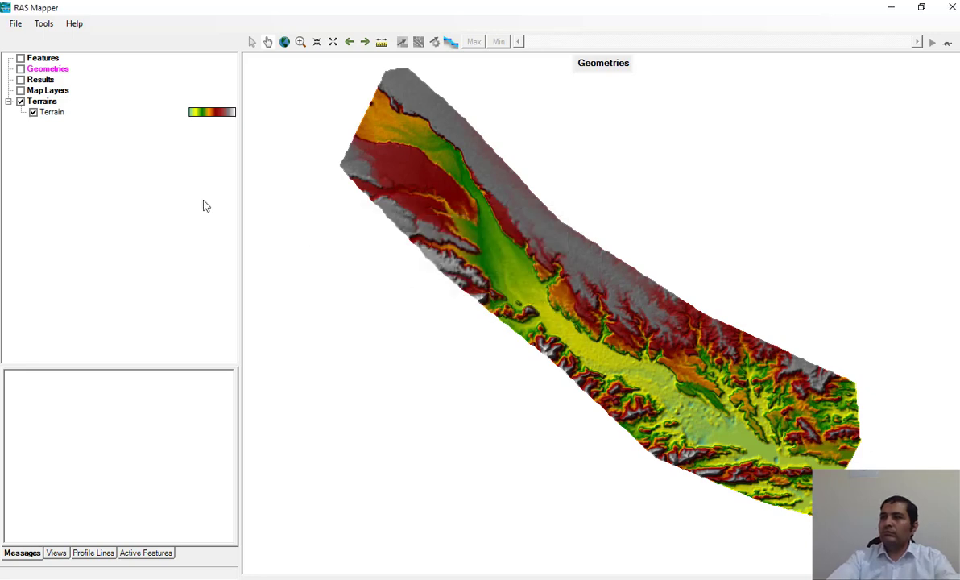